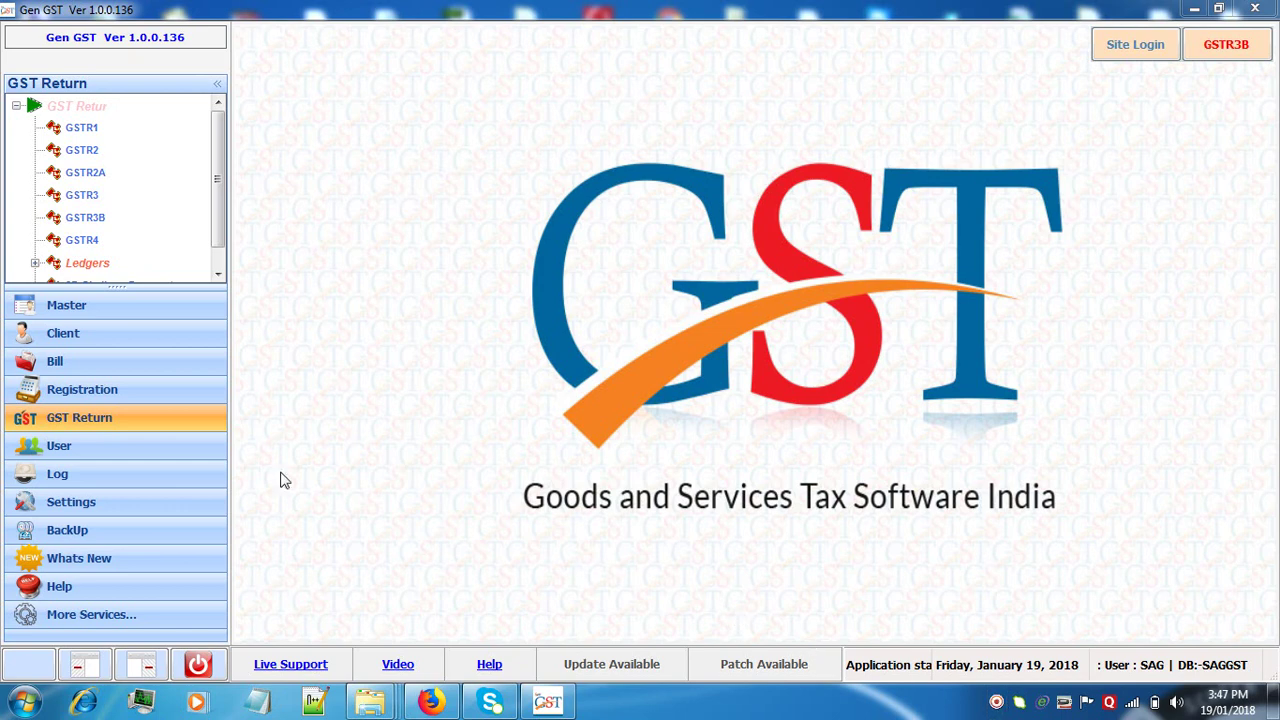
- Show the GSTR1 invoice list for December 2017-18 for the Haryana client in row 4
left_click(101, 112)
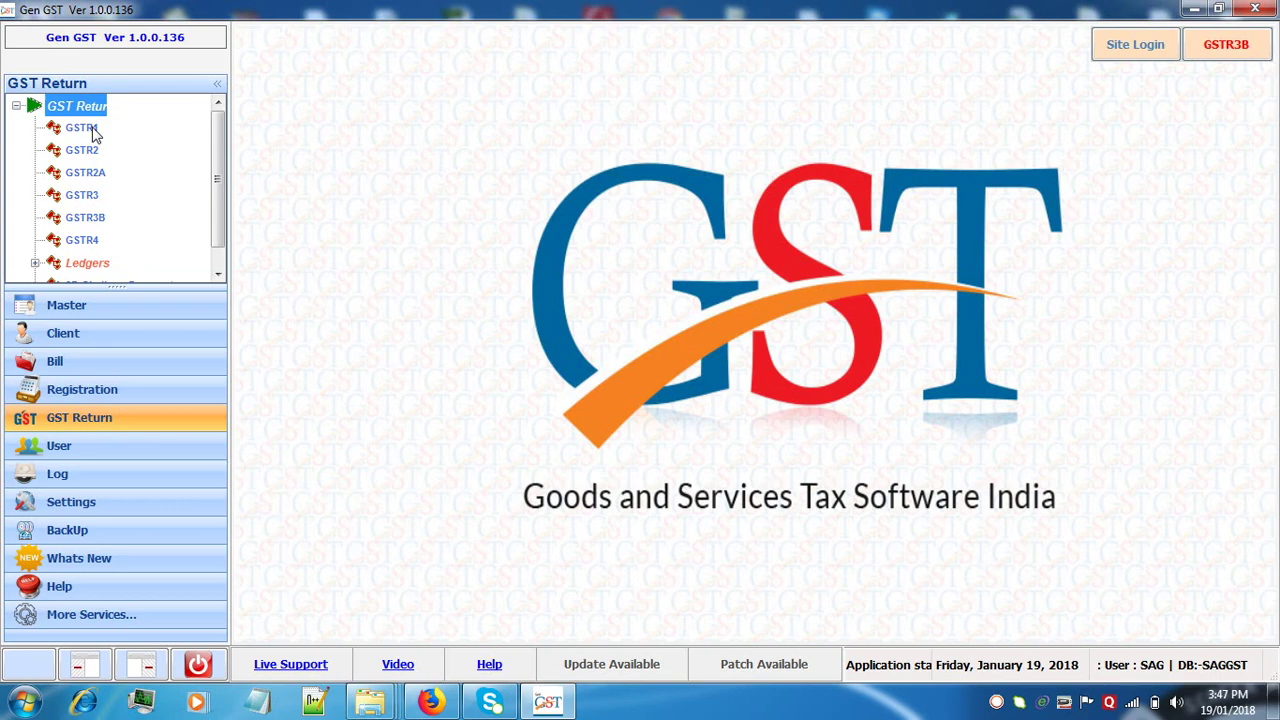
left_click(90, 128)
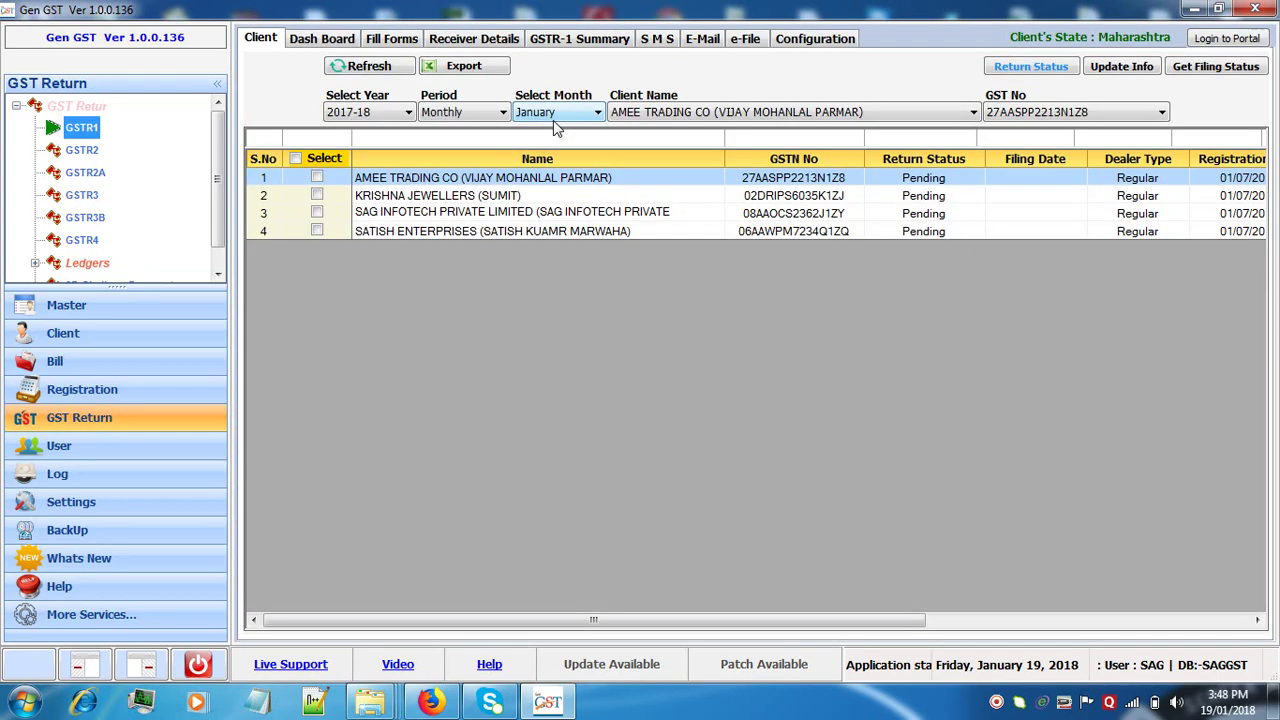
left_click(556, 113)
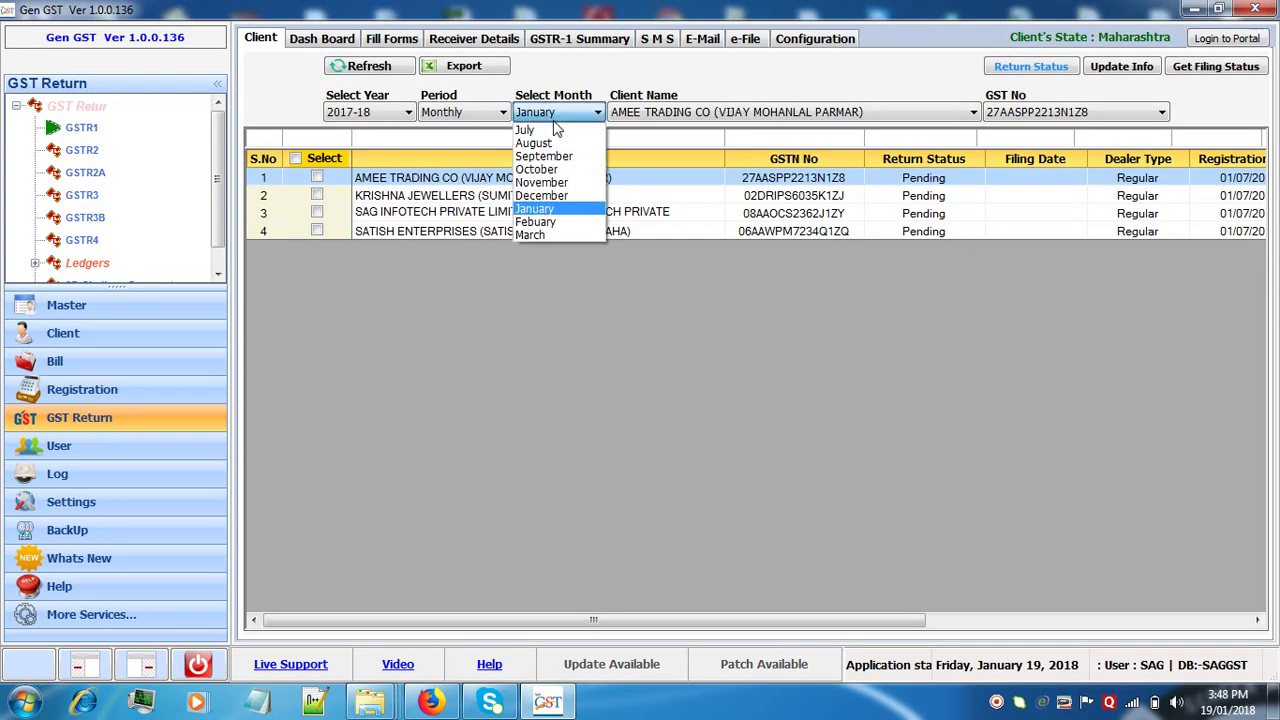
left_click(547, 203)
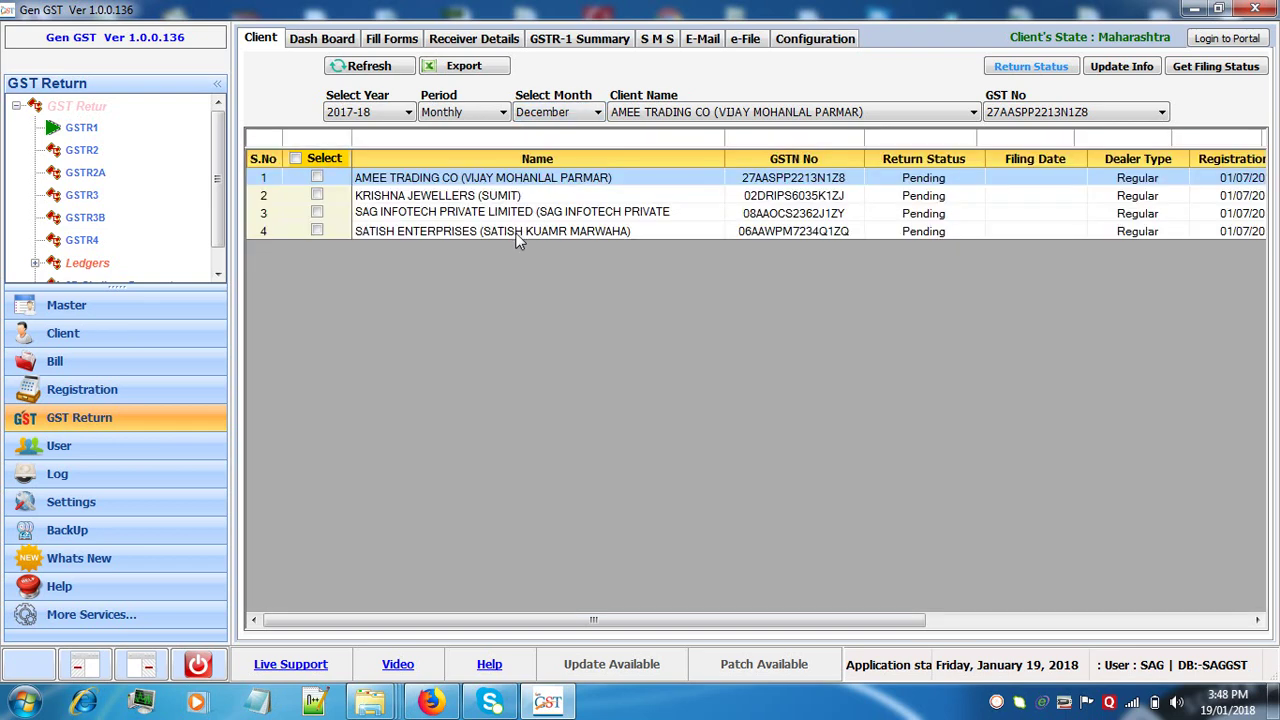
left_click(522, 232)
left_click(394, 39)
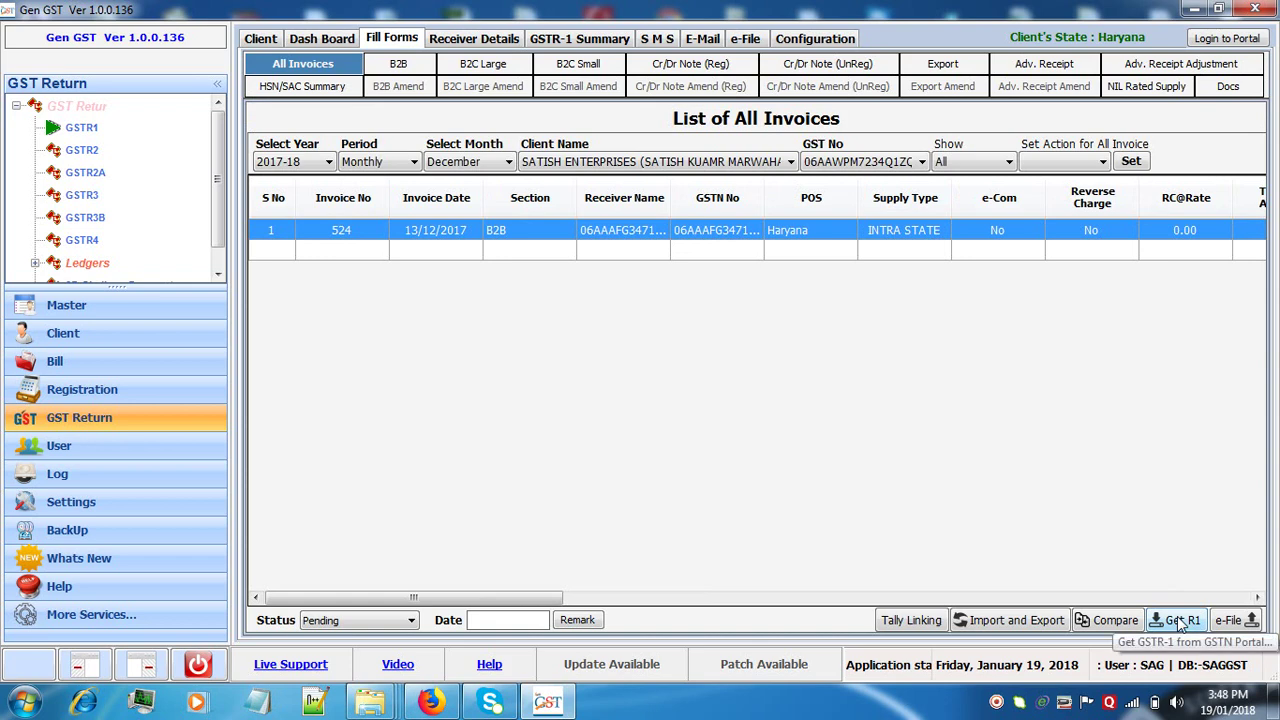
- Fetch the client's December GSTR-1 data from the portal using the captcha, dismissing the summary warning
left_click(1177, 618)
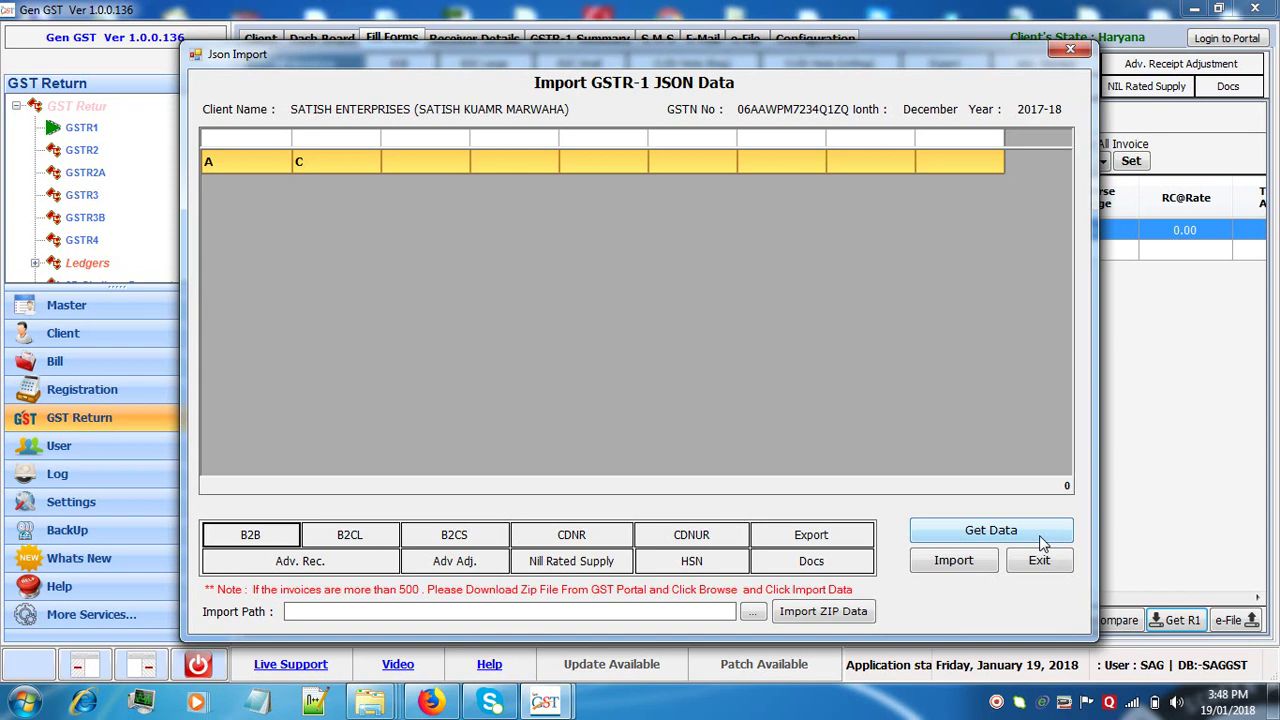
left_click(1040, 536)
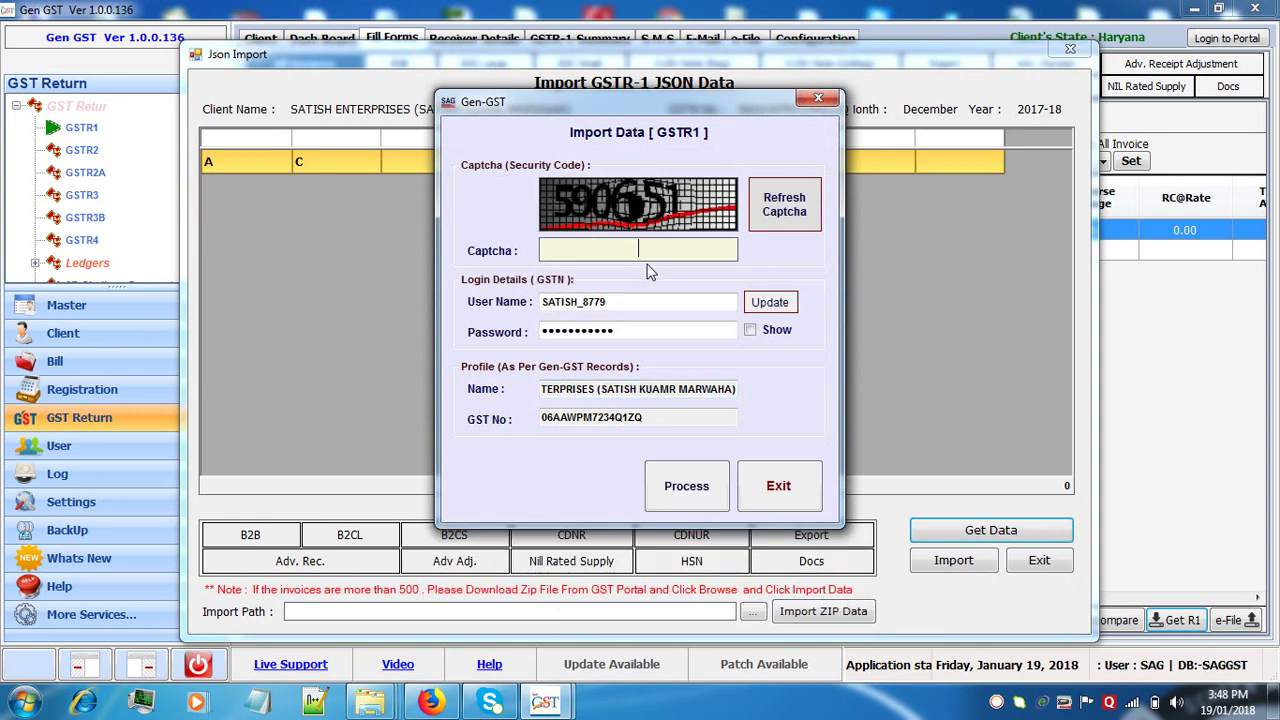
type("590651")
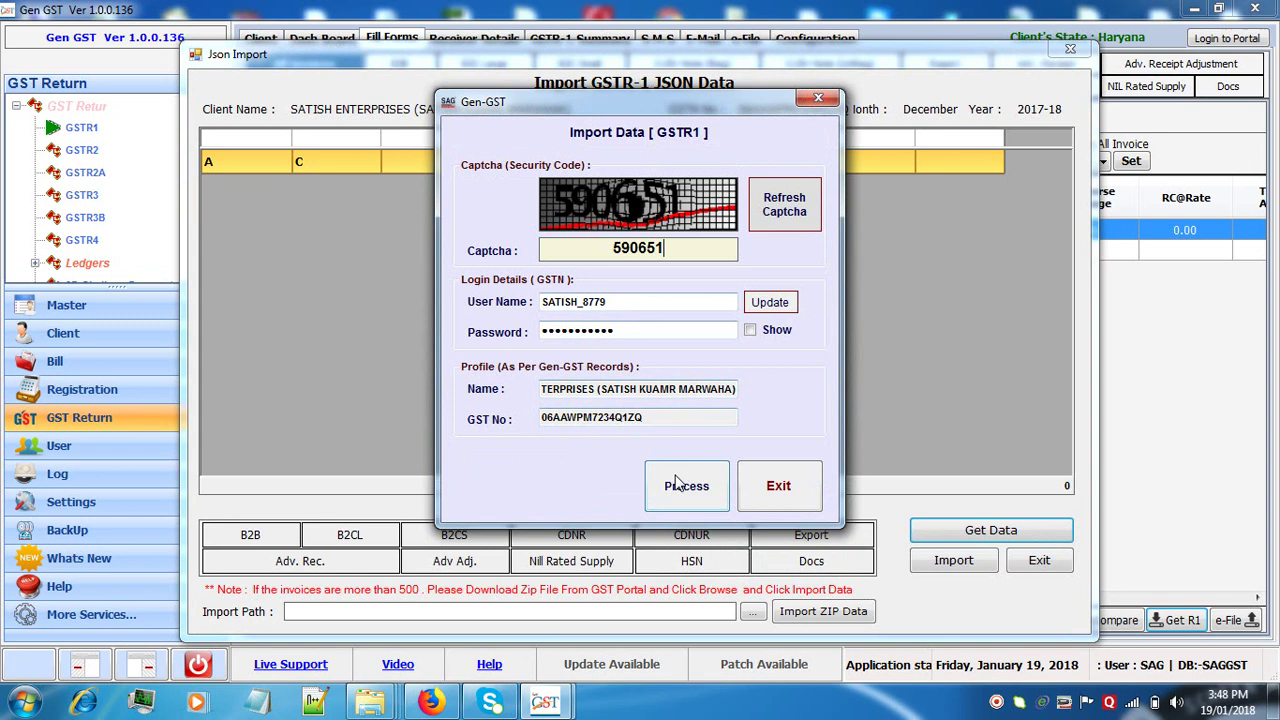
left_click(678, 488)
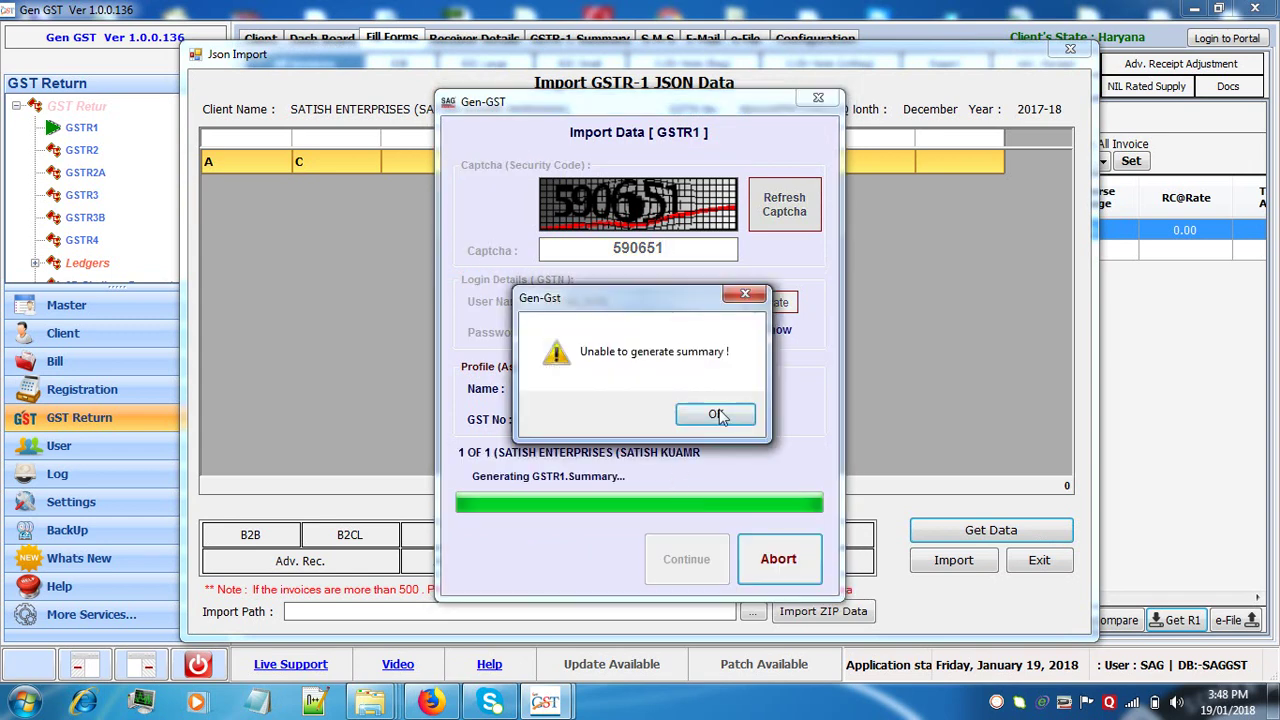
left_click(716, 414)
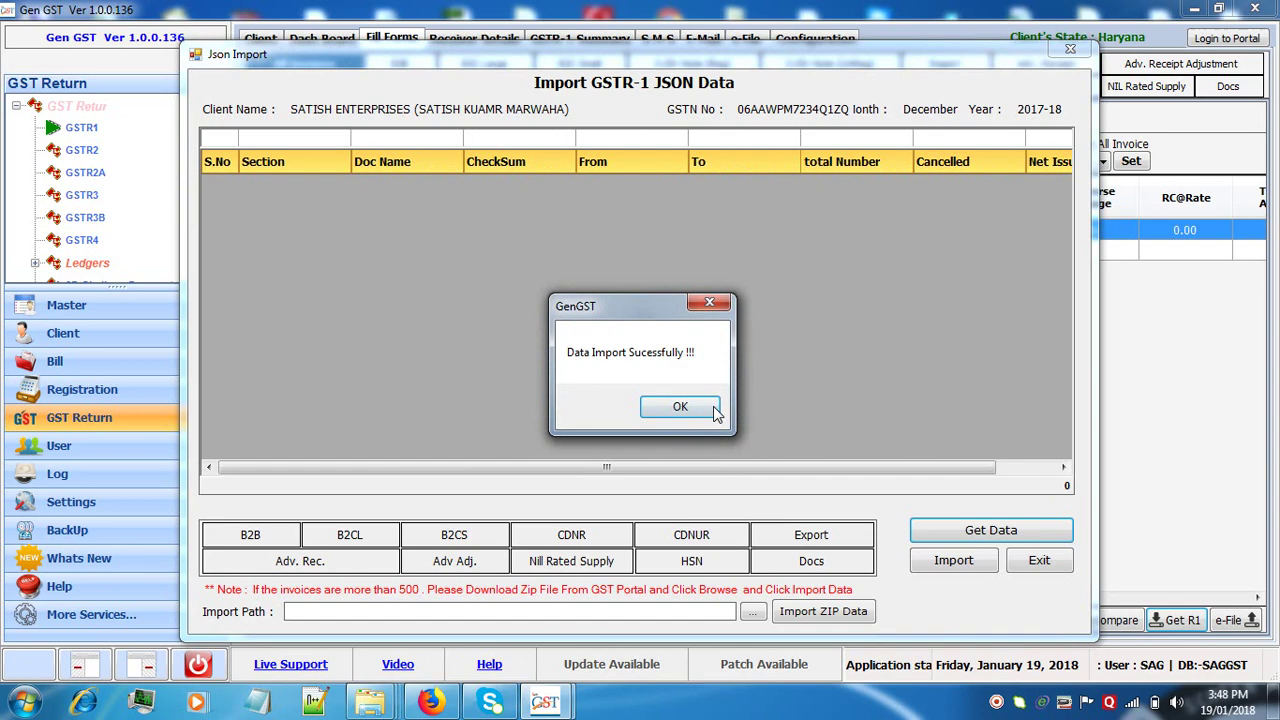
- Import invoice 524 with the 'Delete all existing invoices, then Import all invoices' option
left_click(686, 406)
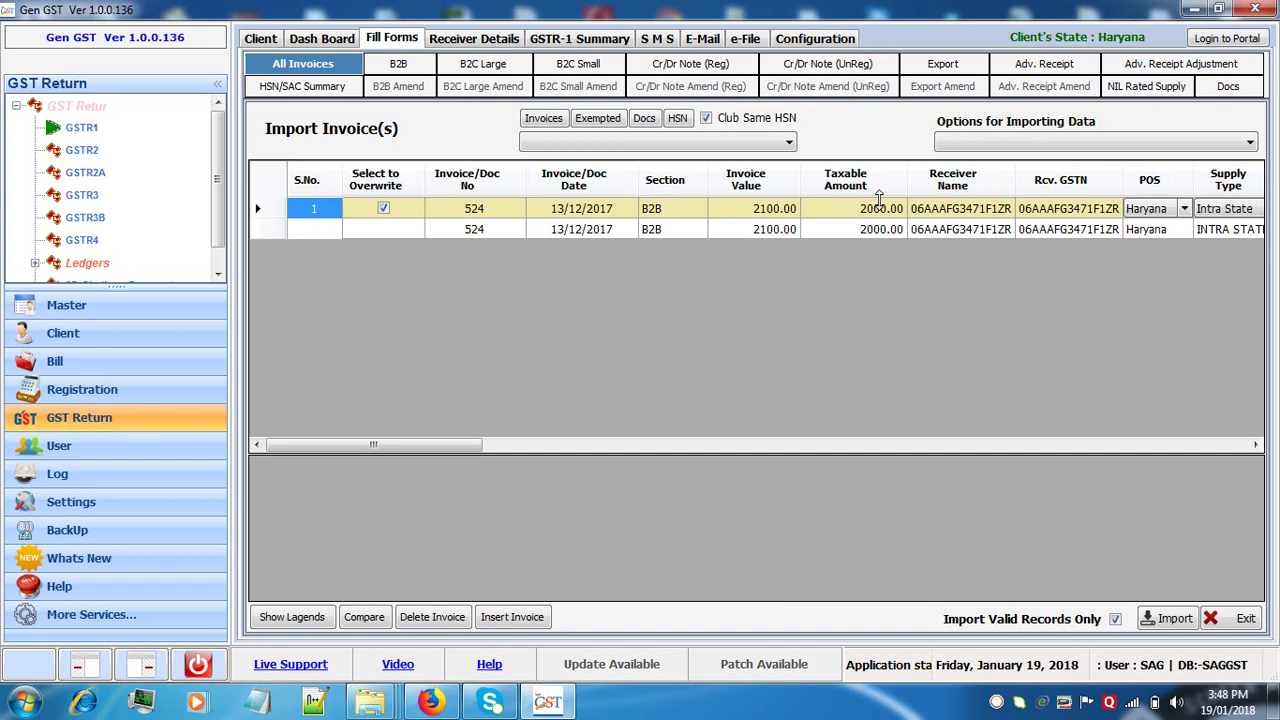
left_click(987, 147)
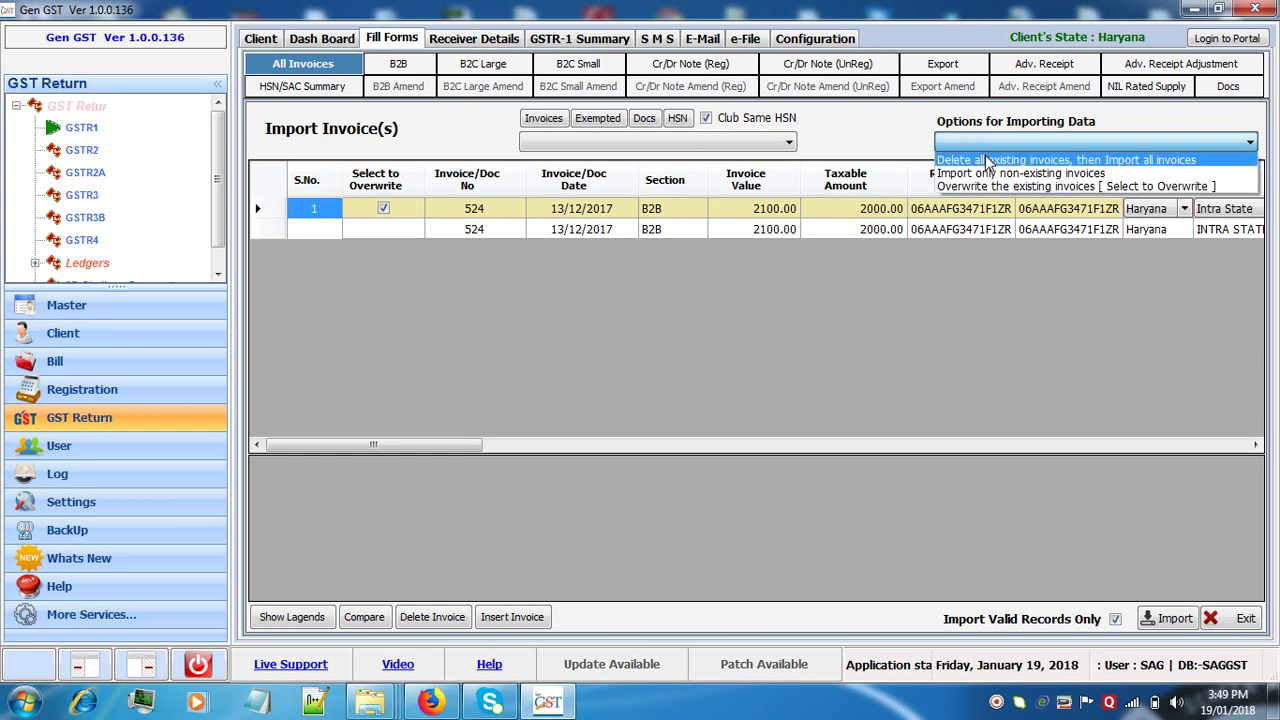
left_click(987, 160)
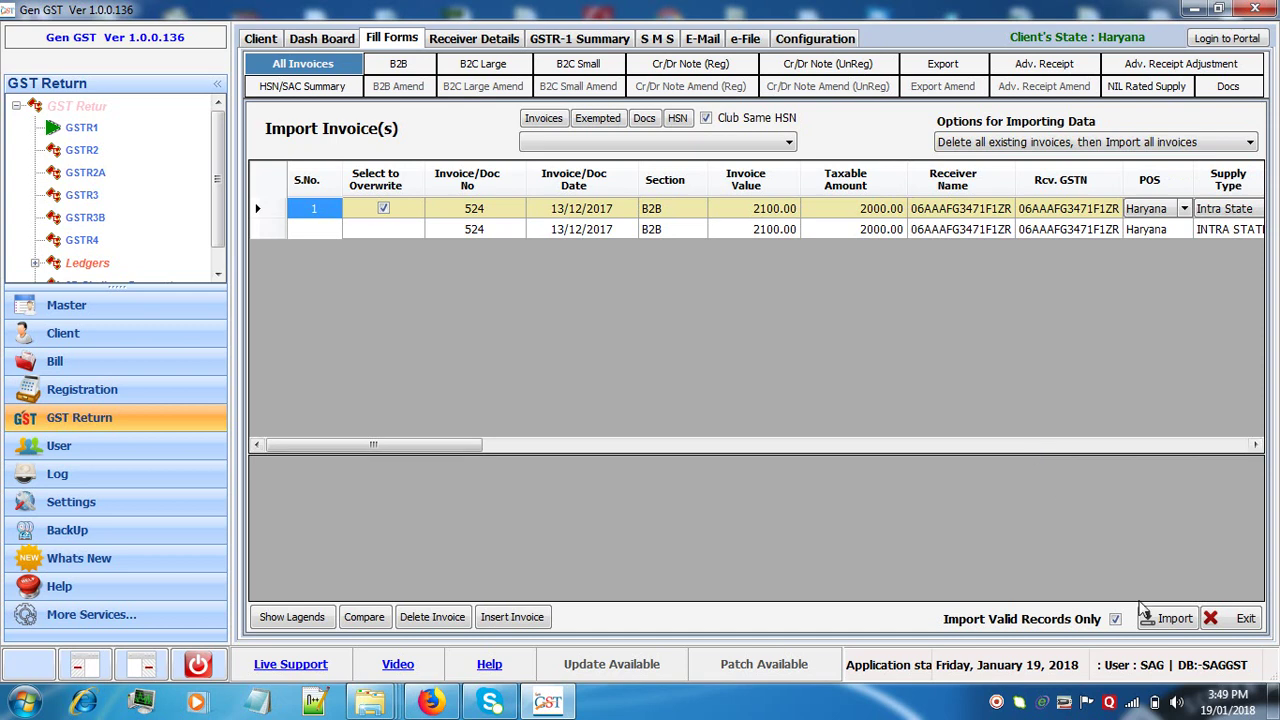
left_click(1175, 620)
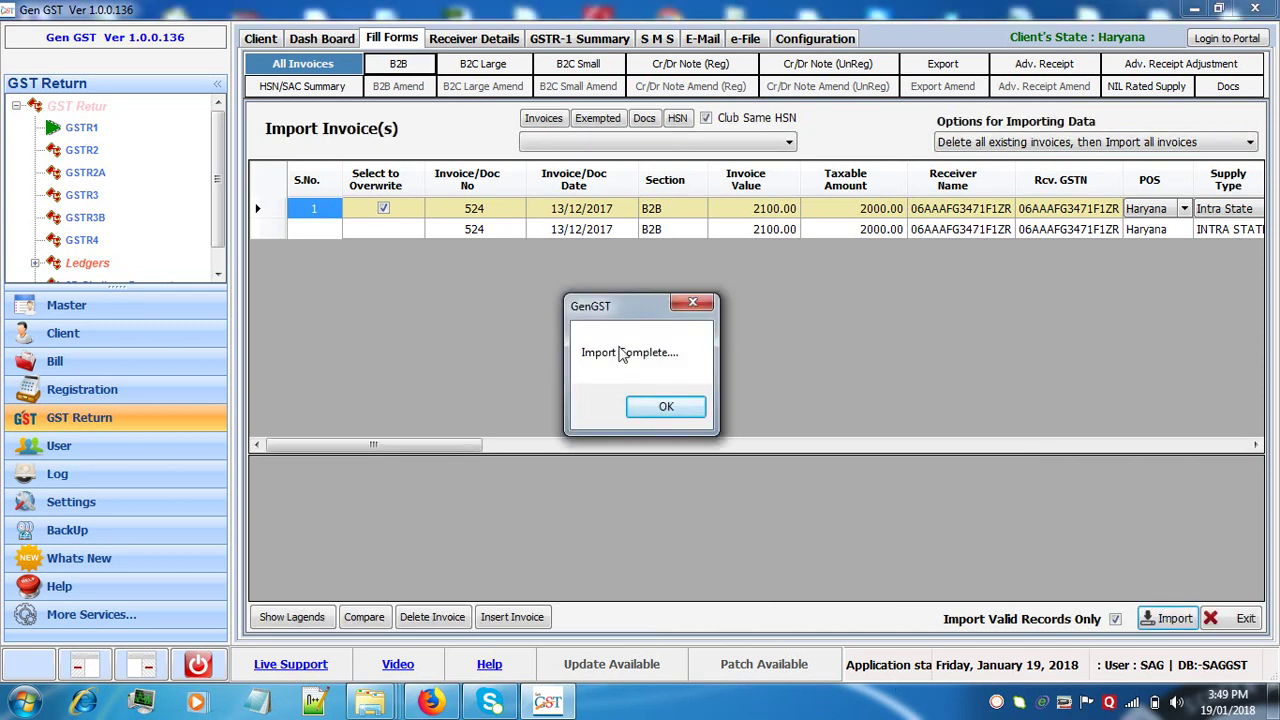
left_click(666, 409)
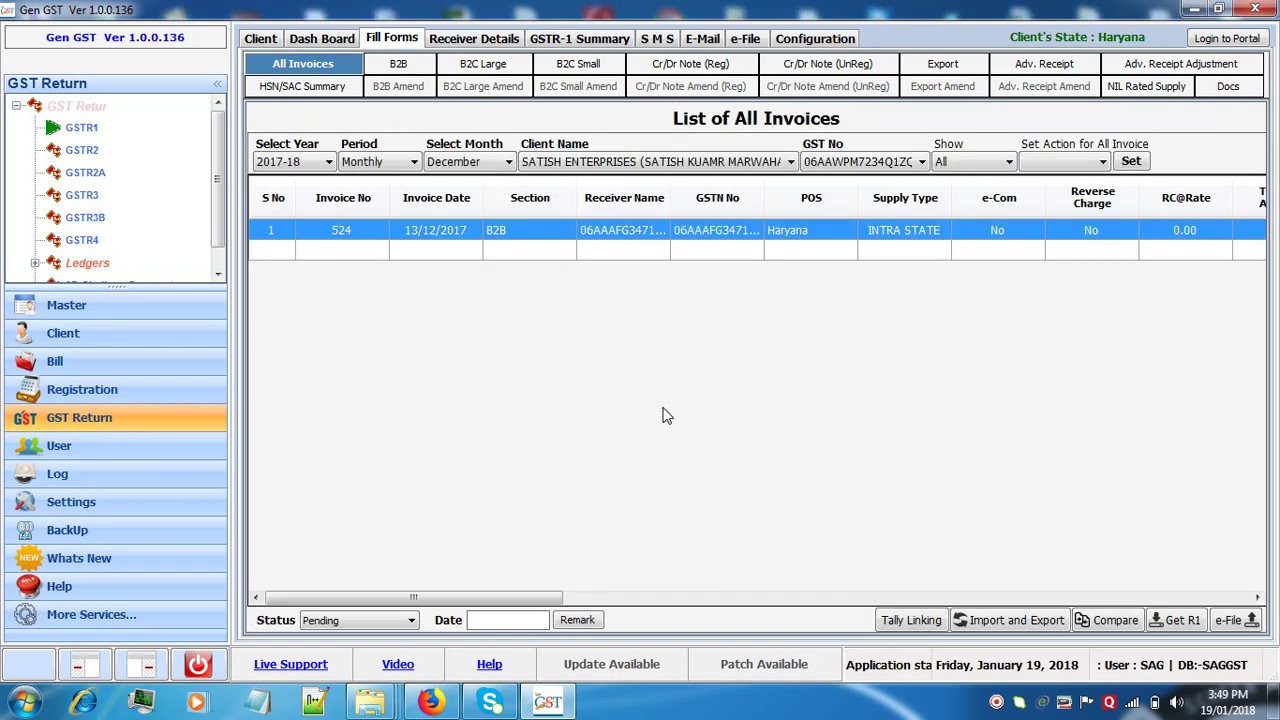
- Switch GSTR1 to SAG INFOTECH PRIVATE LIMITED and show its empty December invoice list
left_click(80, 128)
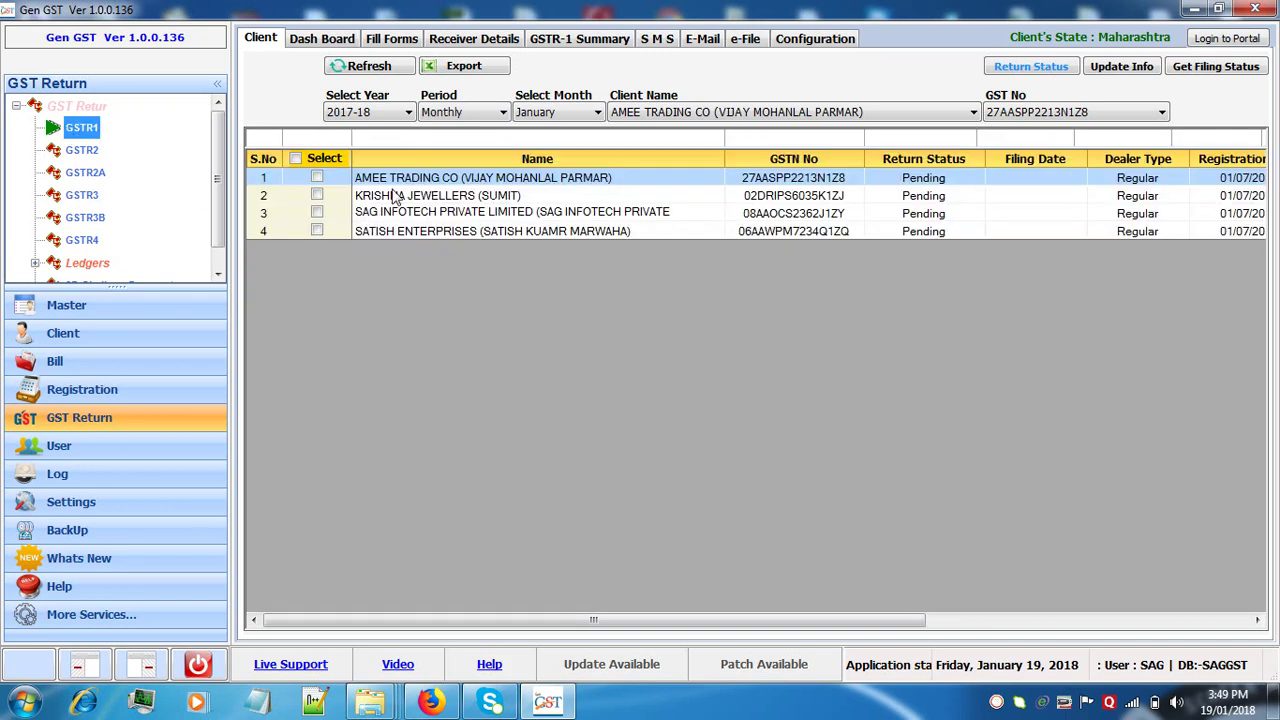
left_click(405, 212)
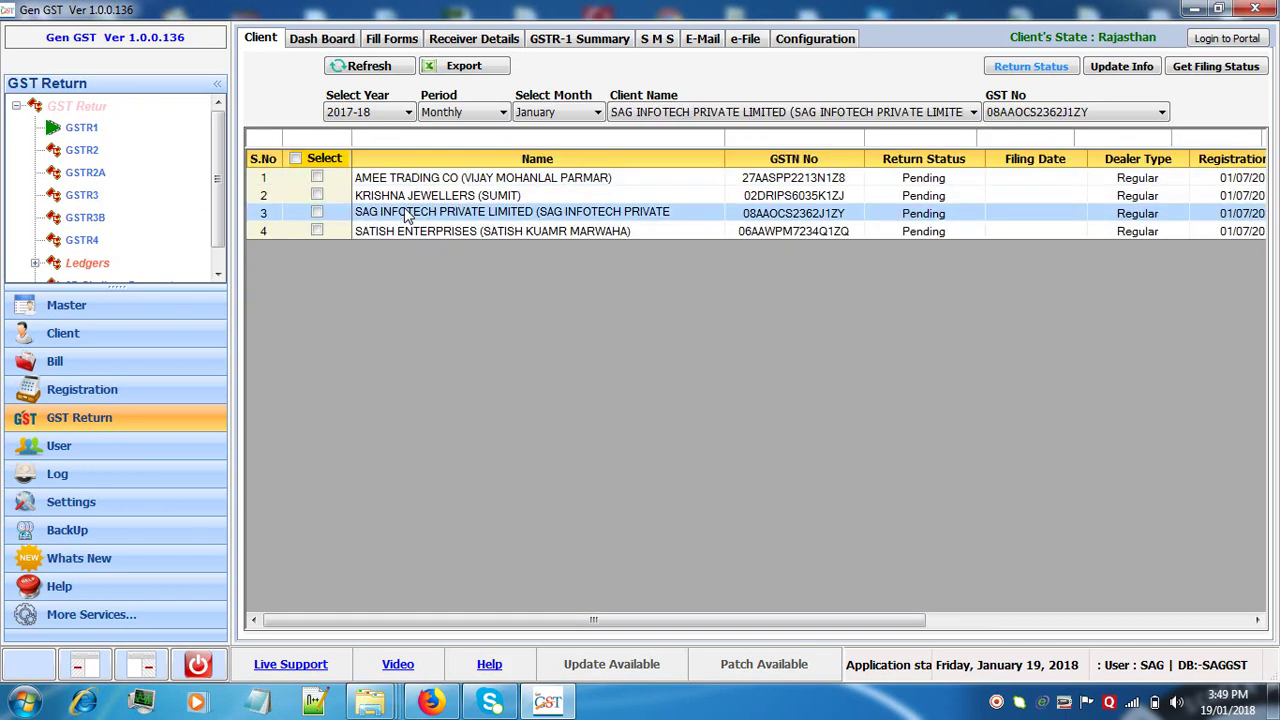
left_click(553, 112)
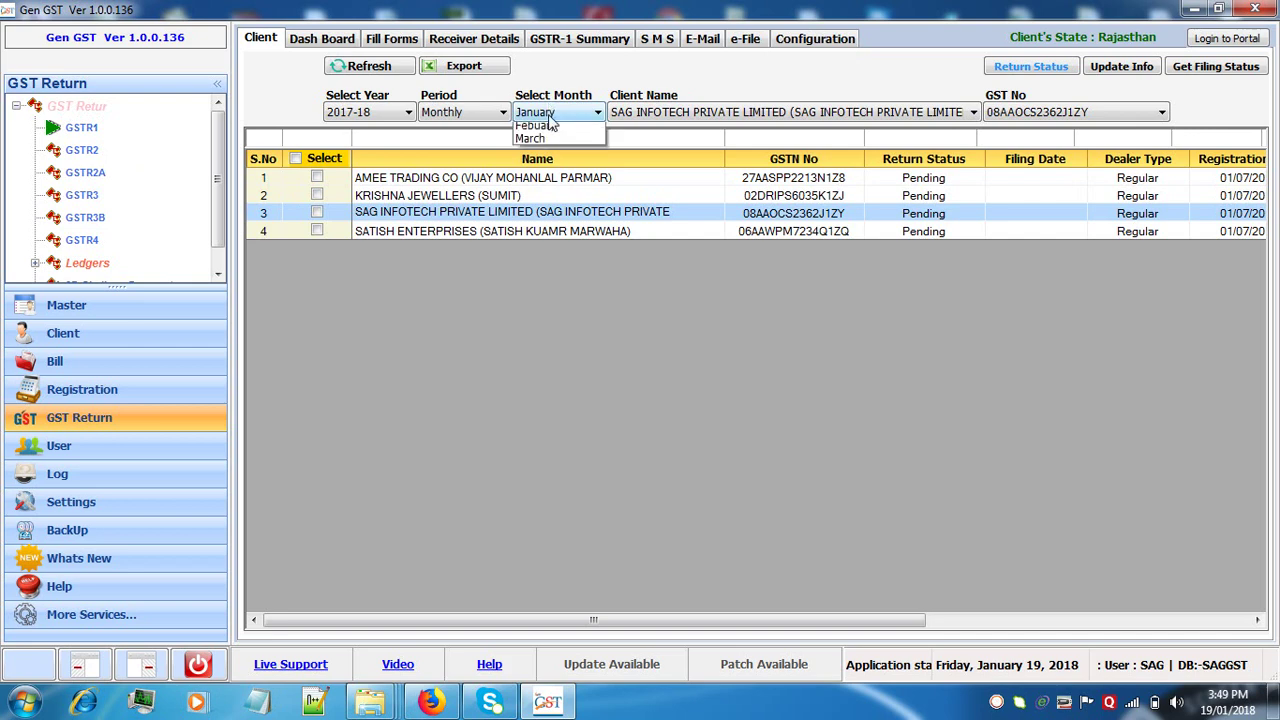
left_click(540, 195)
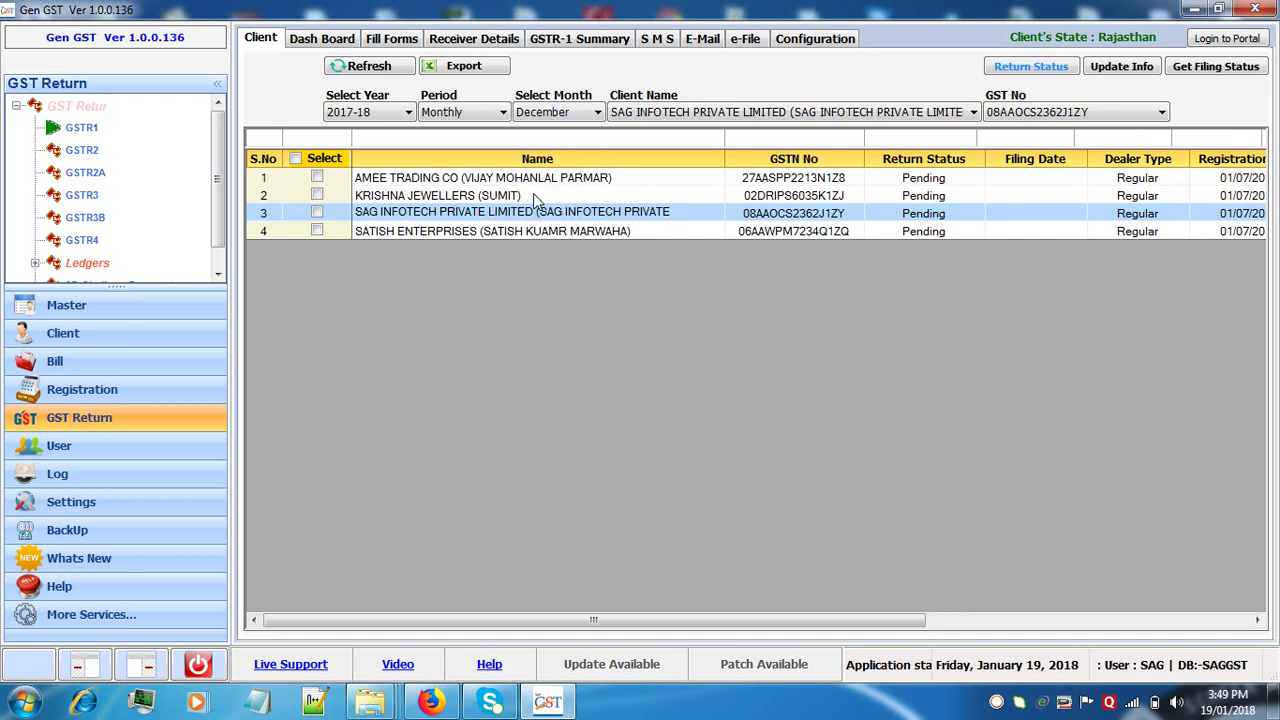
left_click(408, 40)
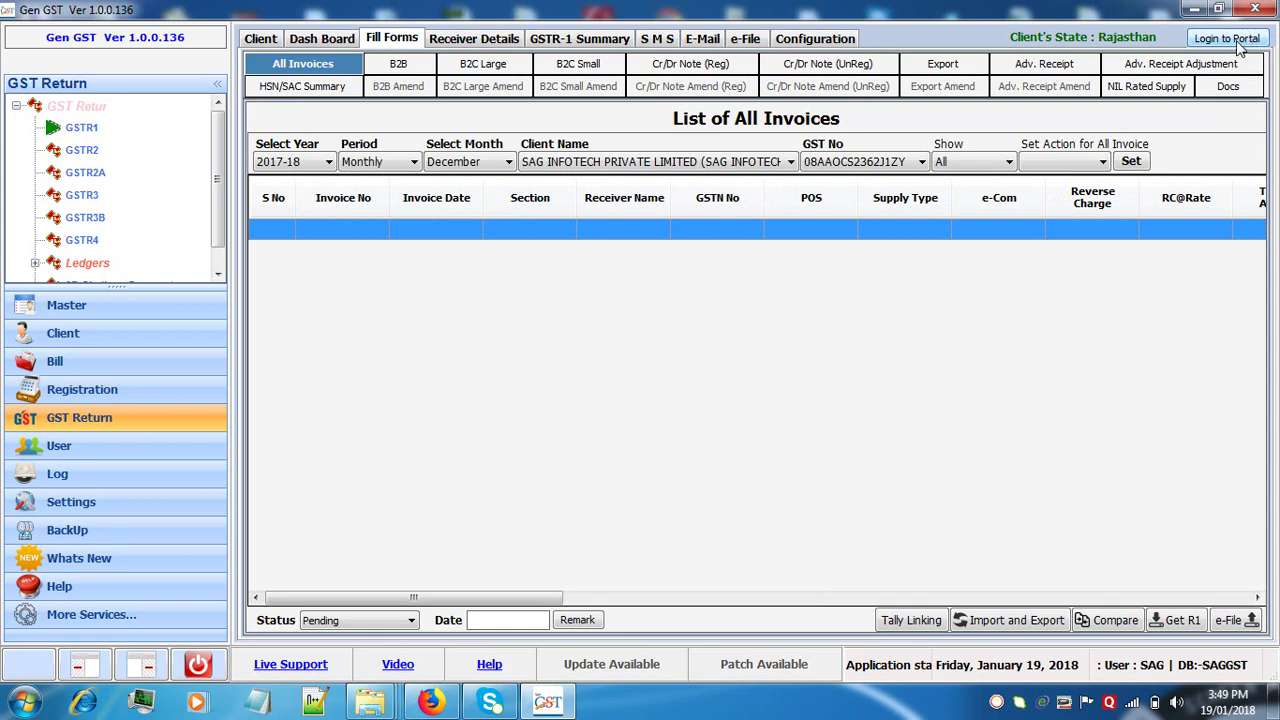
- Log in to the GST portal in Chrome as SAG INFOTECH PRIVATE LIMITED, entering the security code
left_click(1239, 44)
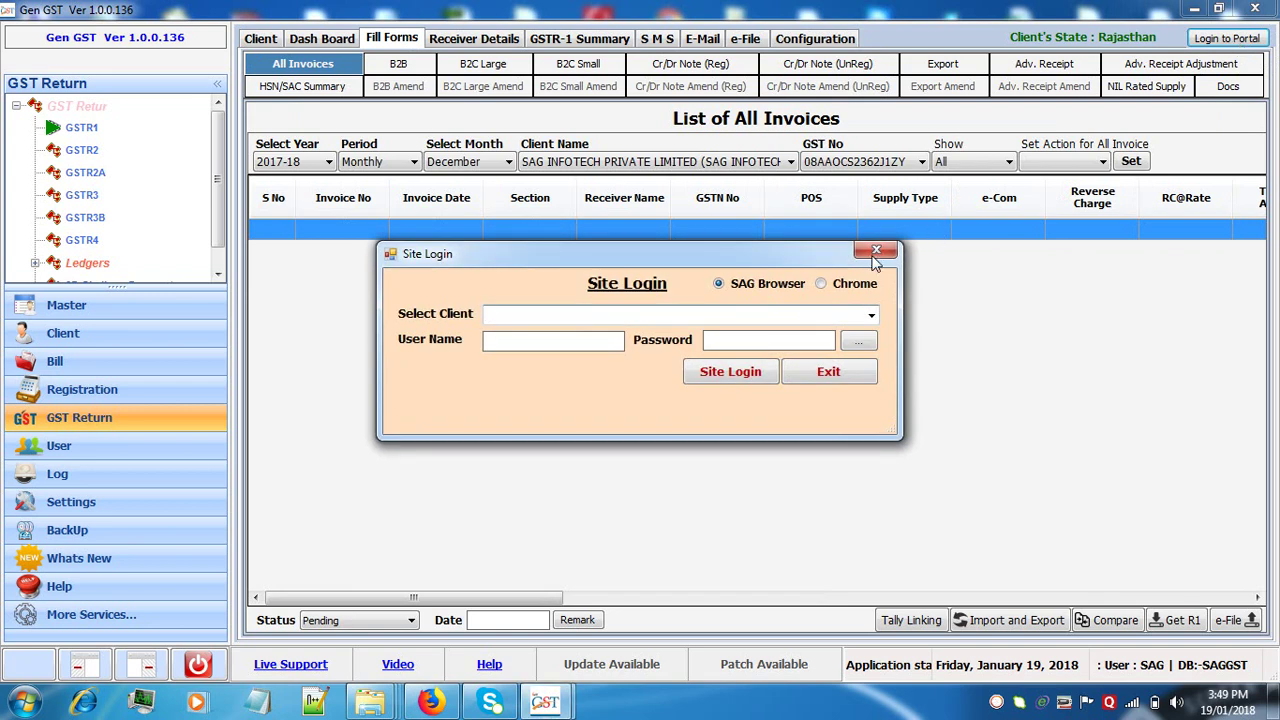
left_click(836, 288)
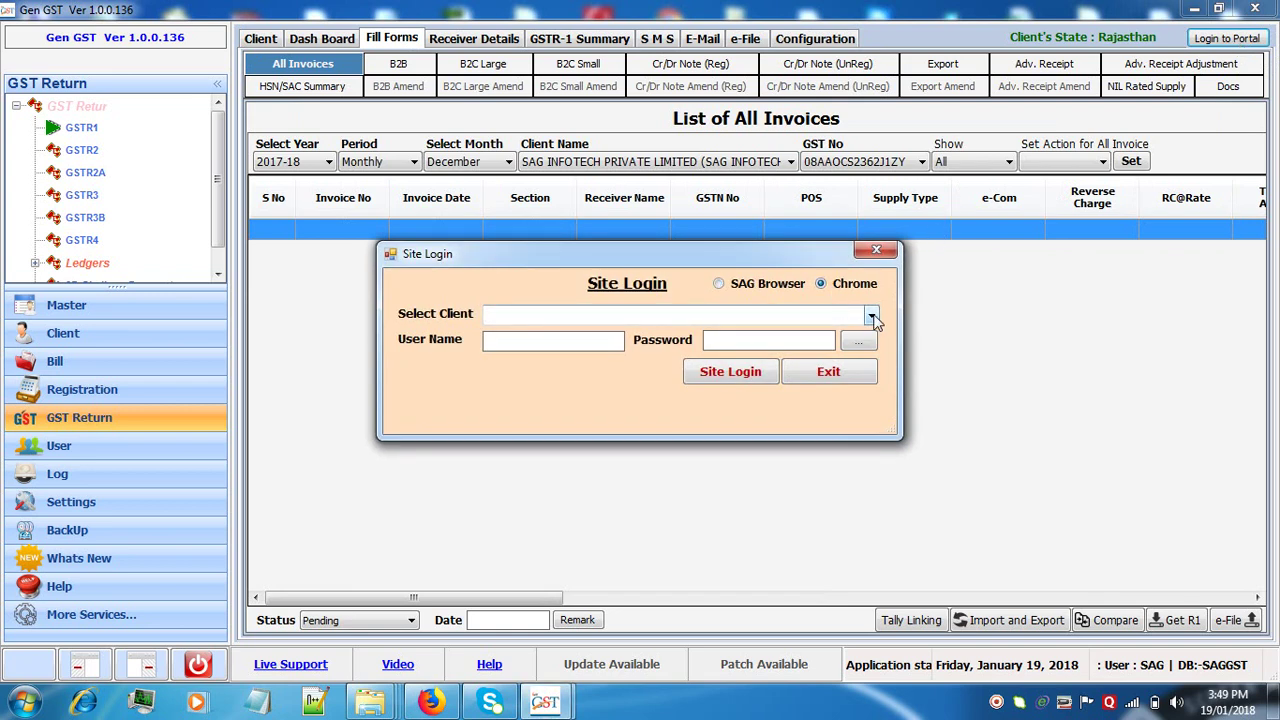
left_click(872, 316)
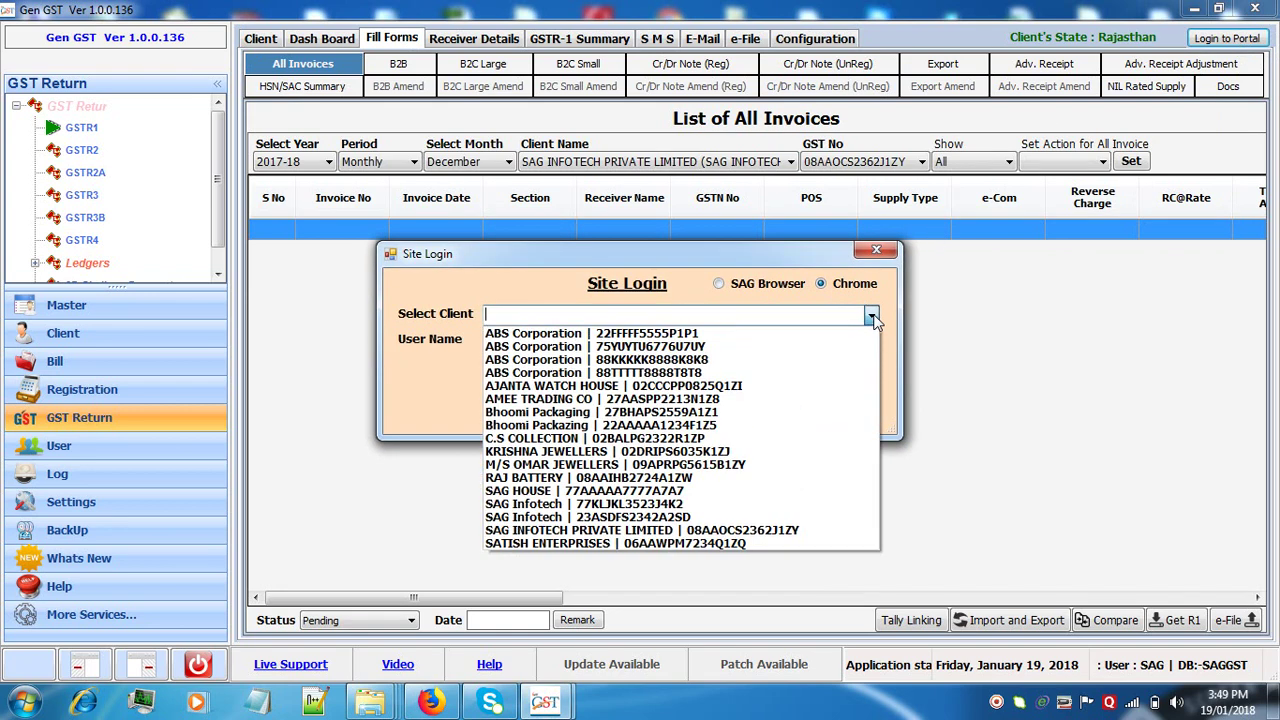
left_click(772, 536)
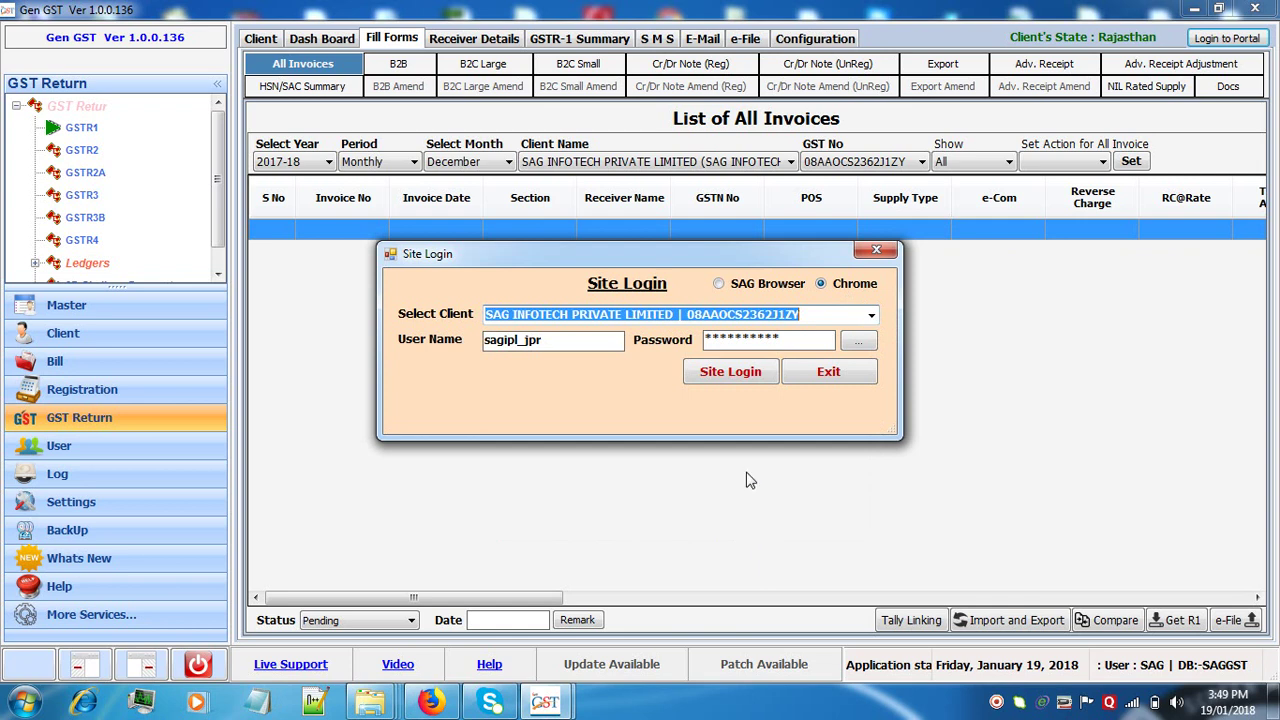
left_click(726, 376)
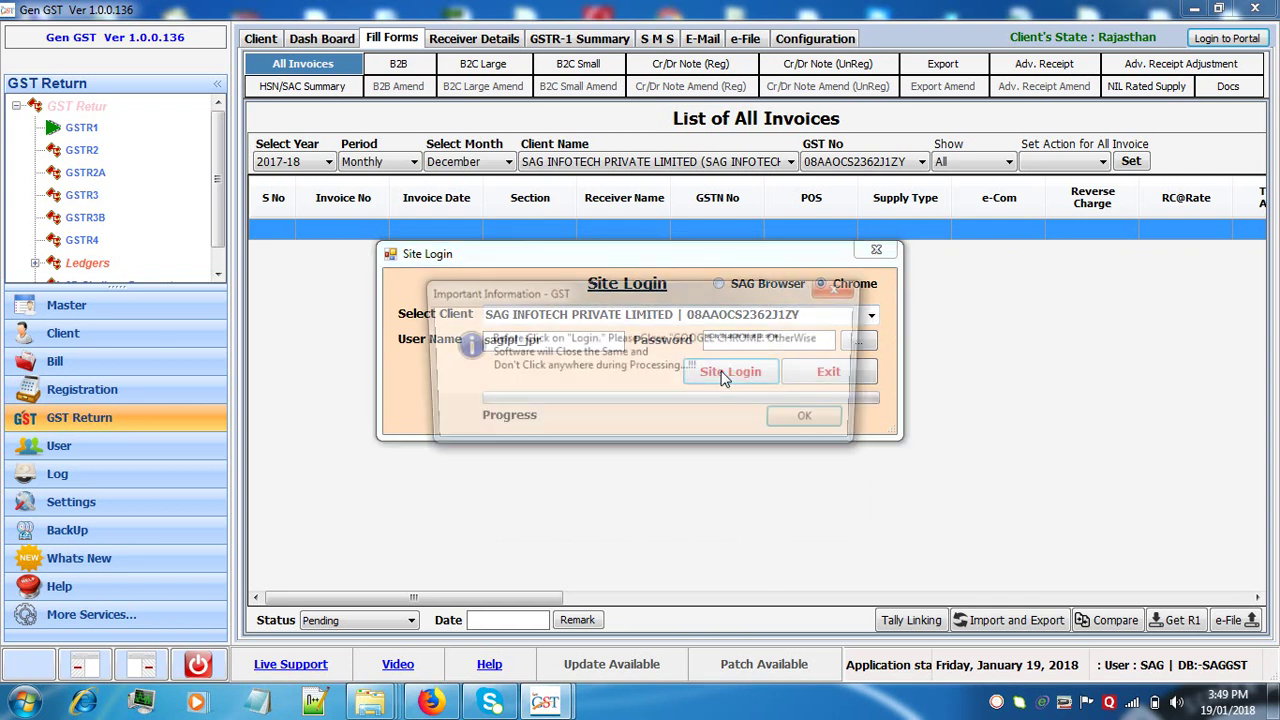
left_click(810, 422)
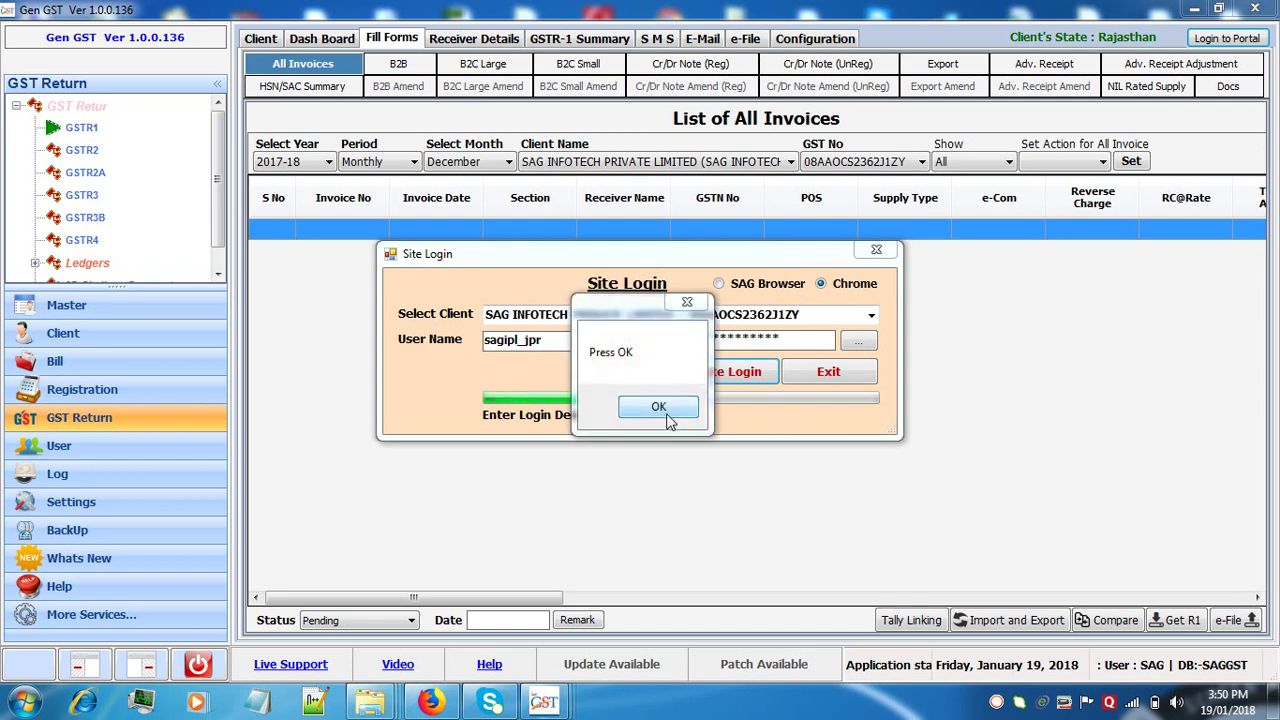
left_click(659, 407)
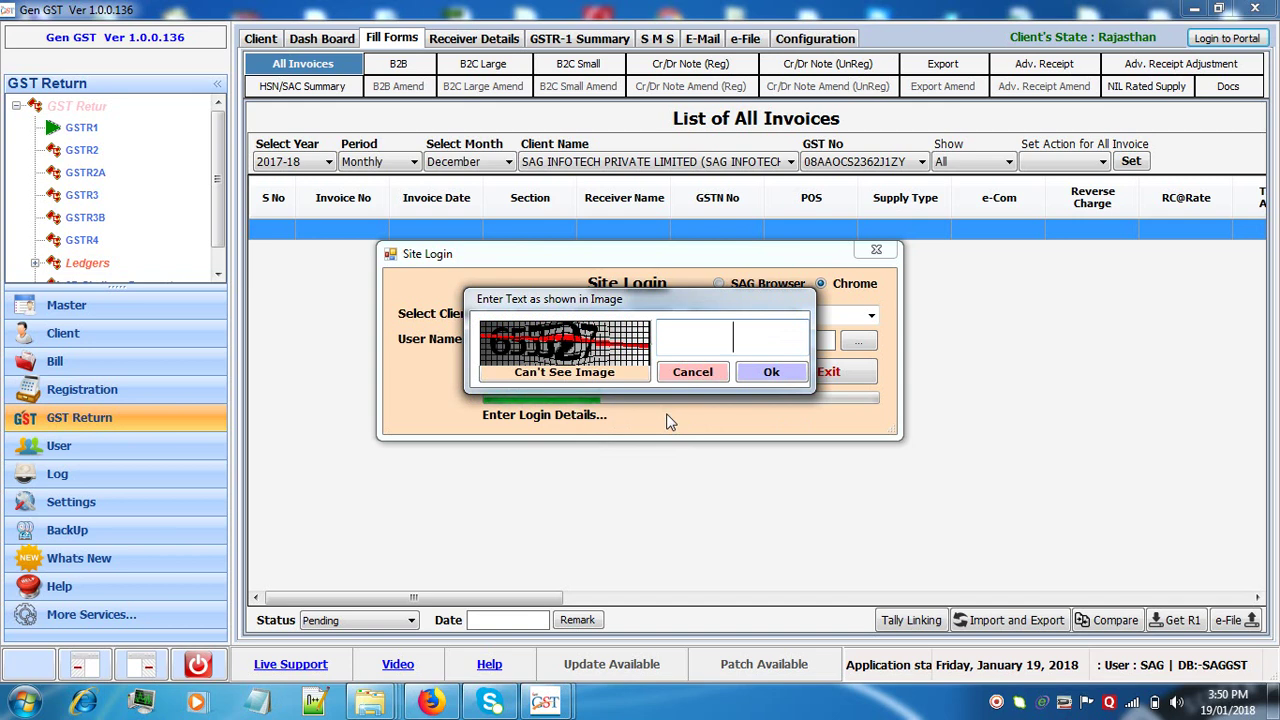
type("655527")
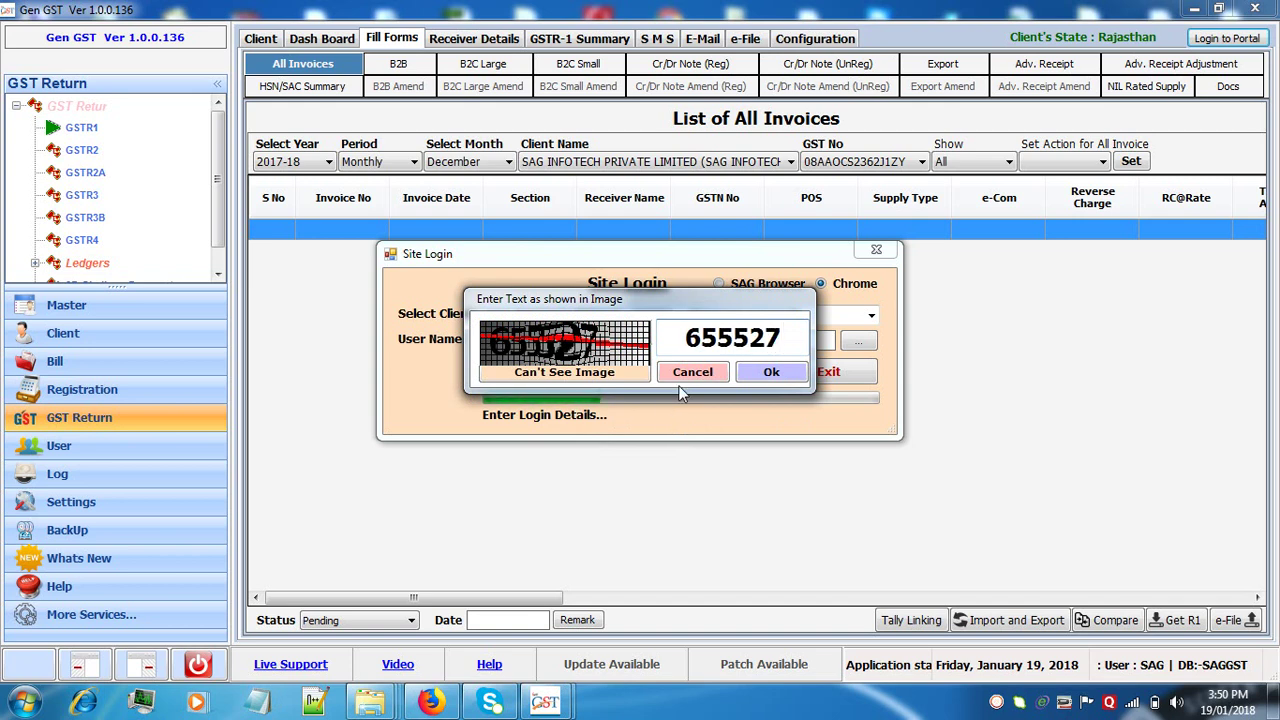
left_click(767, 376)
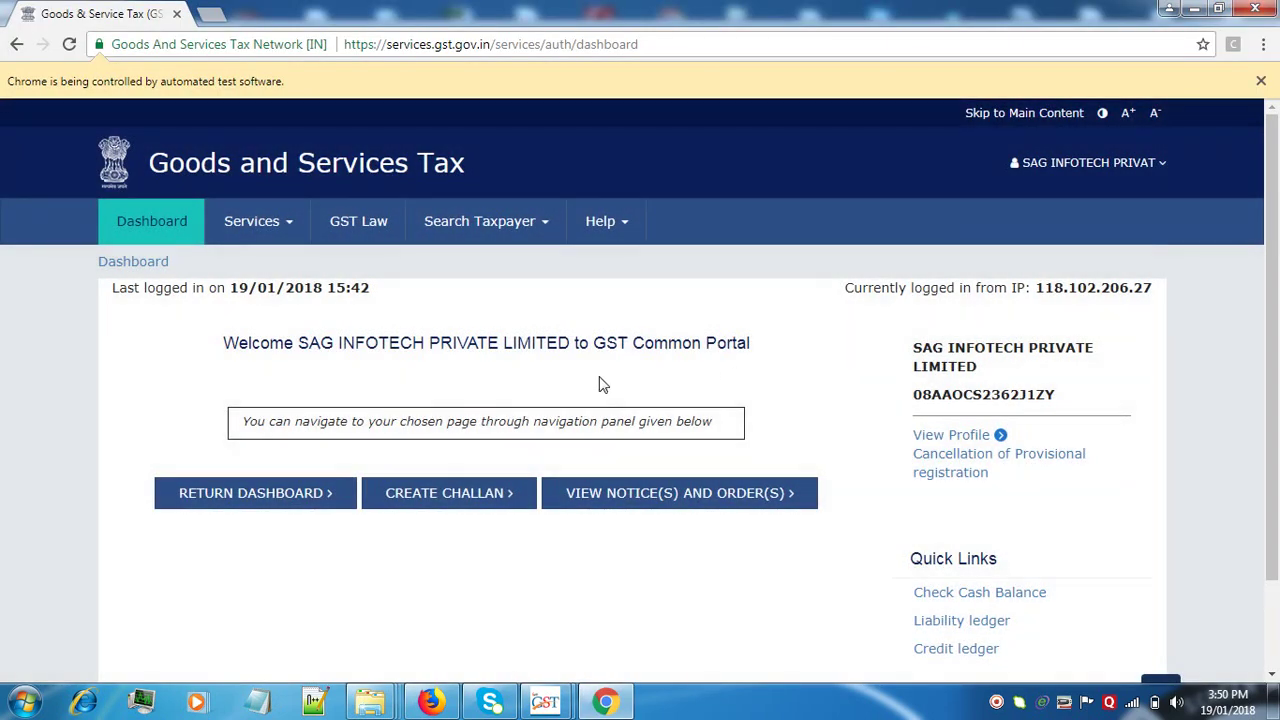
- Generate the December 2017-18 GSTR1 offline file on the portal and download its zip
left_click(257, 497)
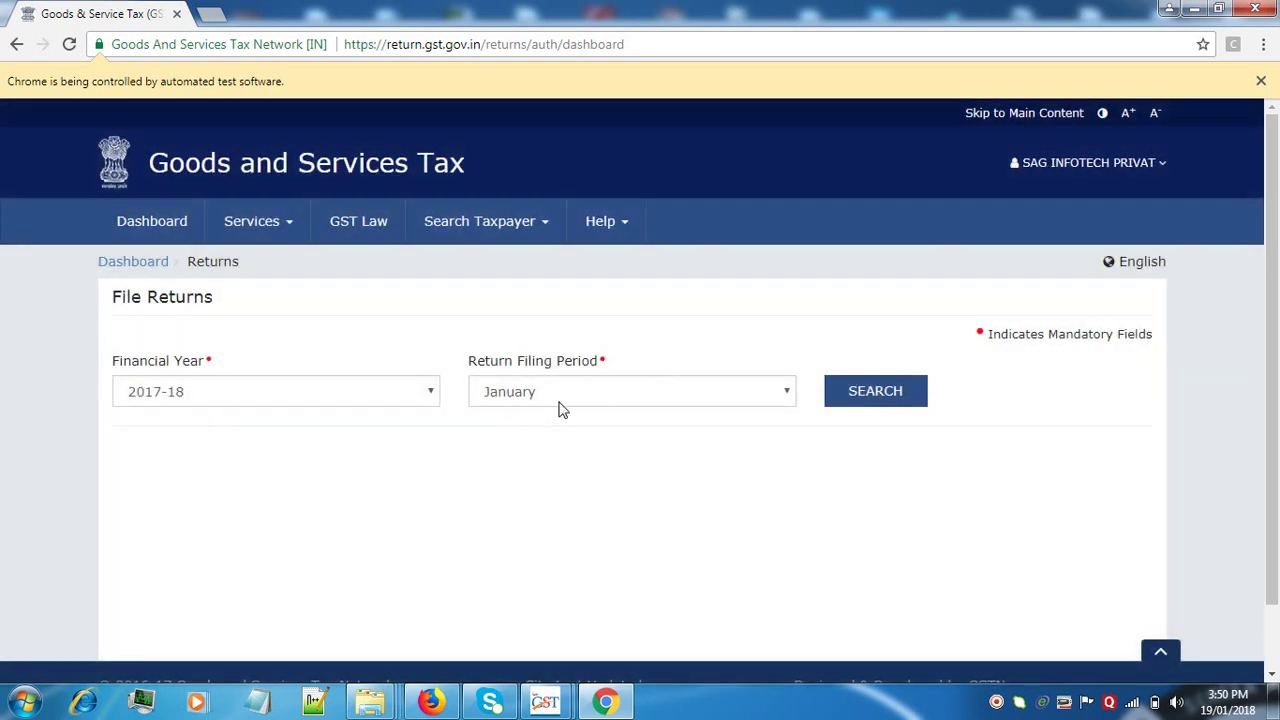
left_click(560, 401)
left_click(540, 500)
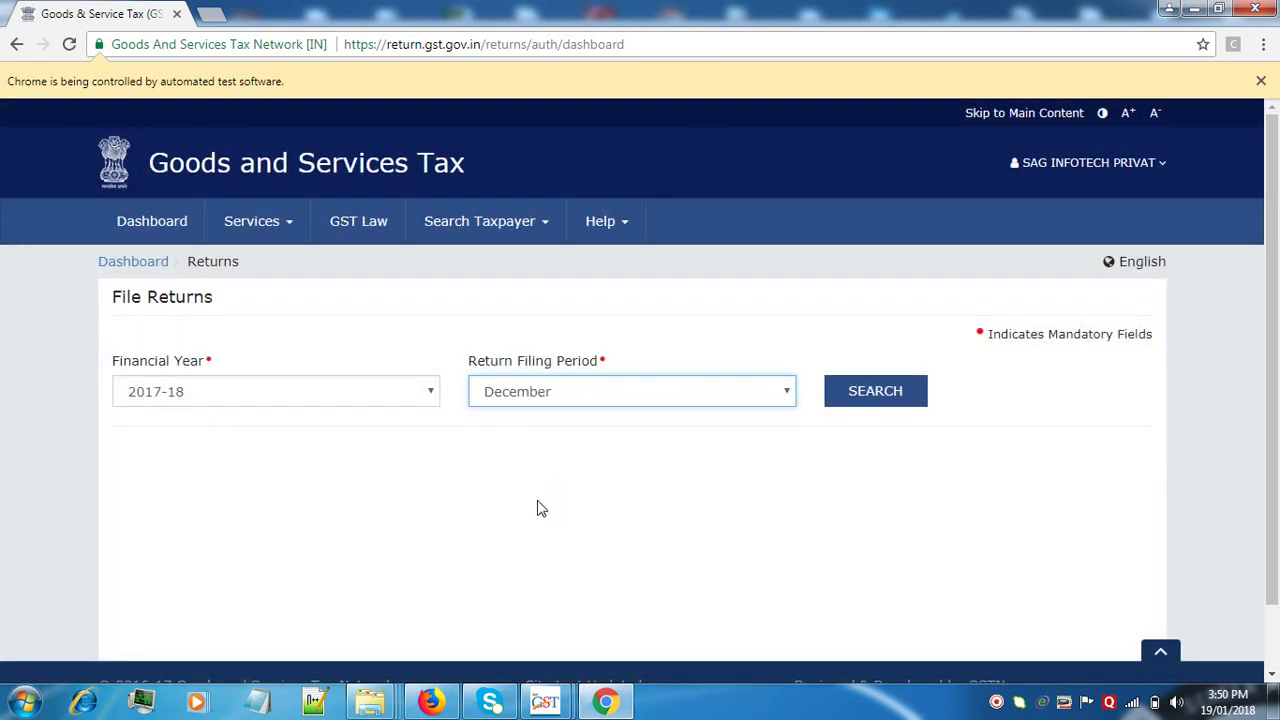
left_click(899, 395)
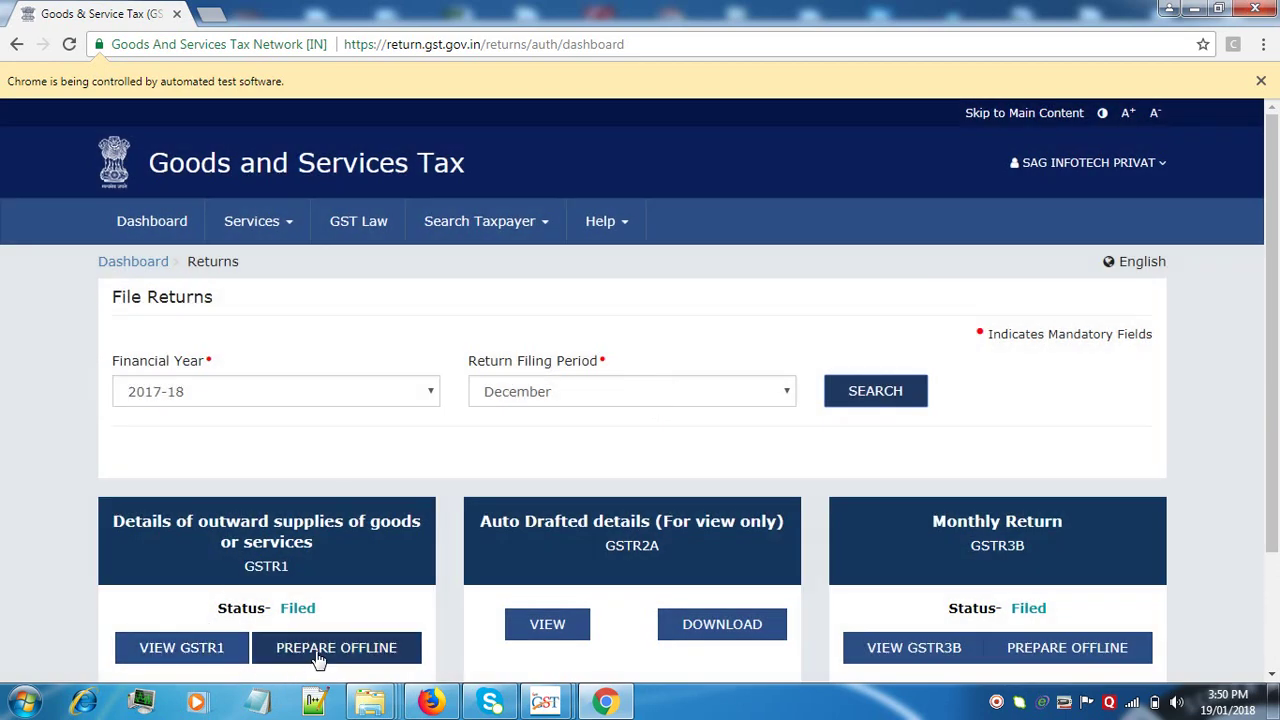
left_click(318, 655)
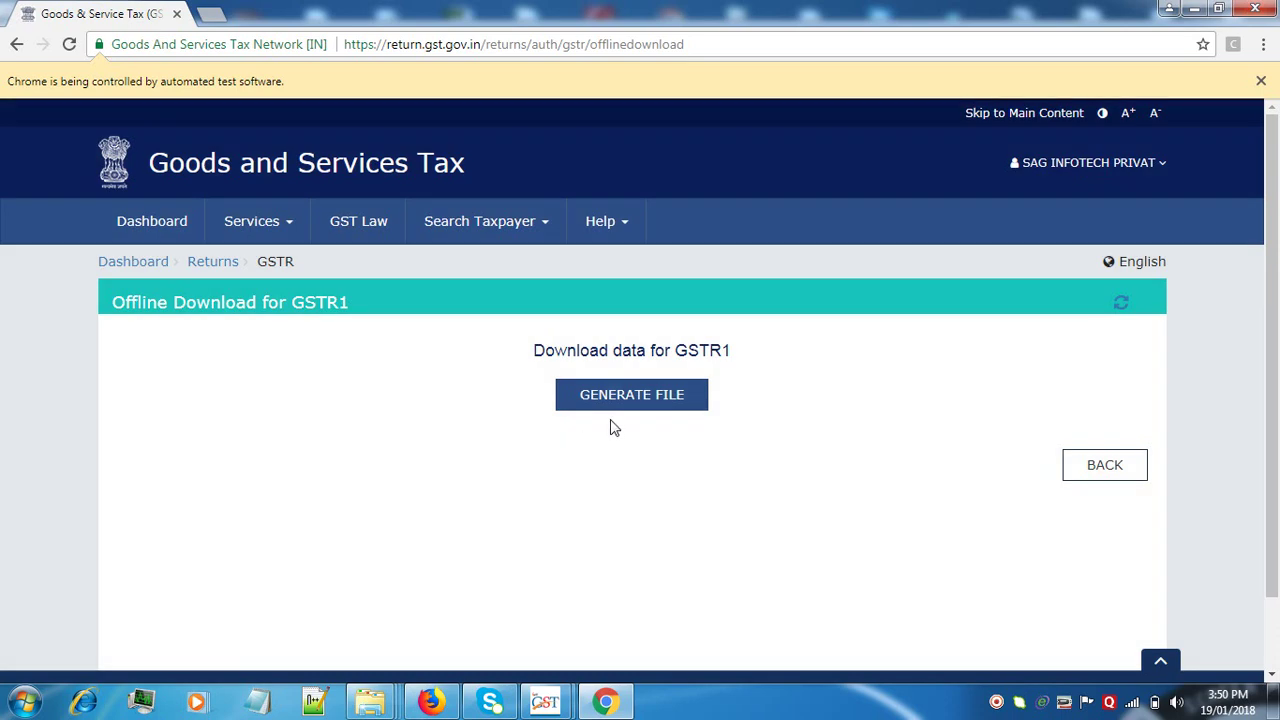
left_click(625, 405)
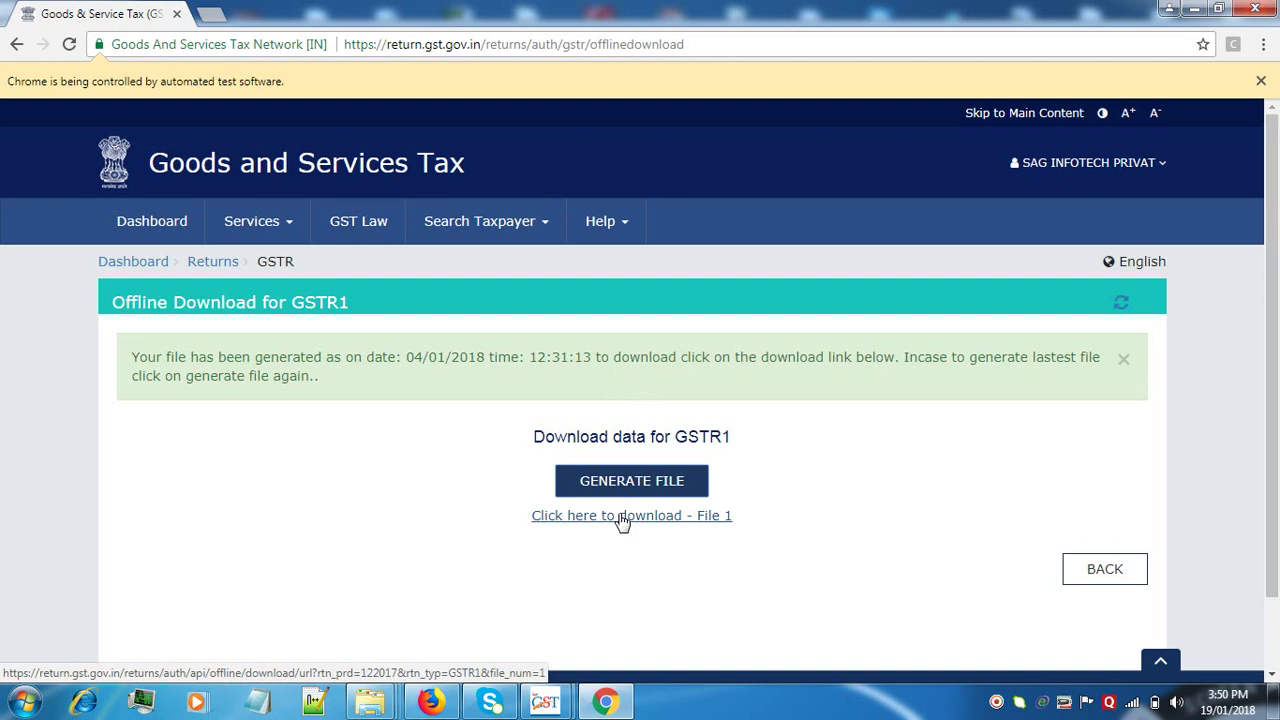
left_click(620, 515)
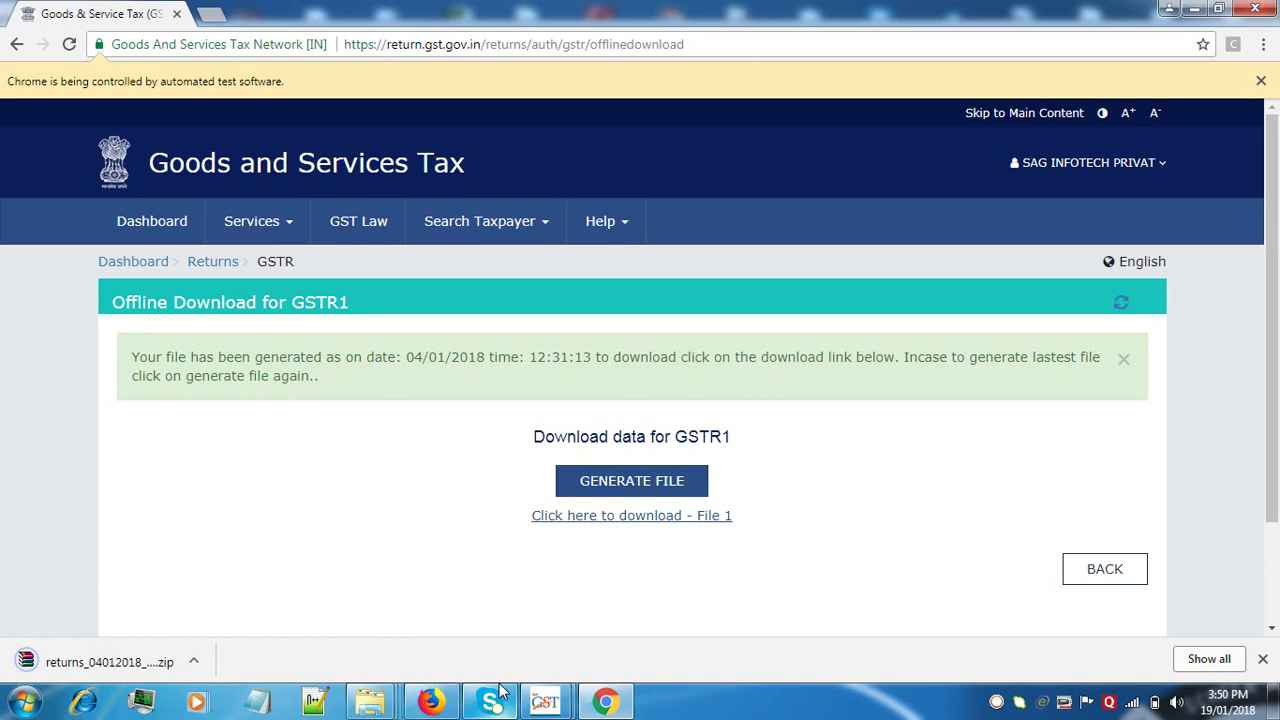
- Import the downloaded returns_04012018 zip into Gen GST's GSTR-1 data
mouse_move(545, 700)
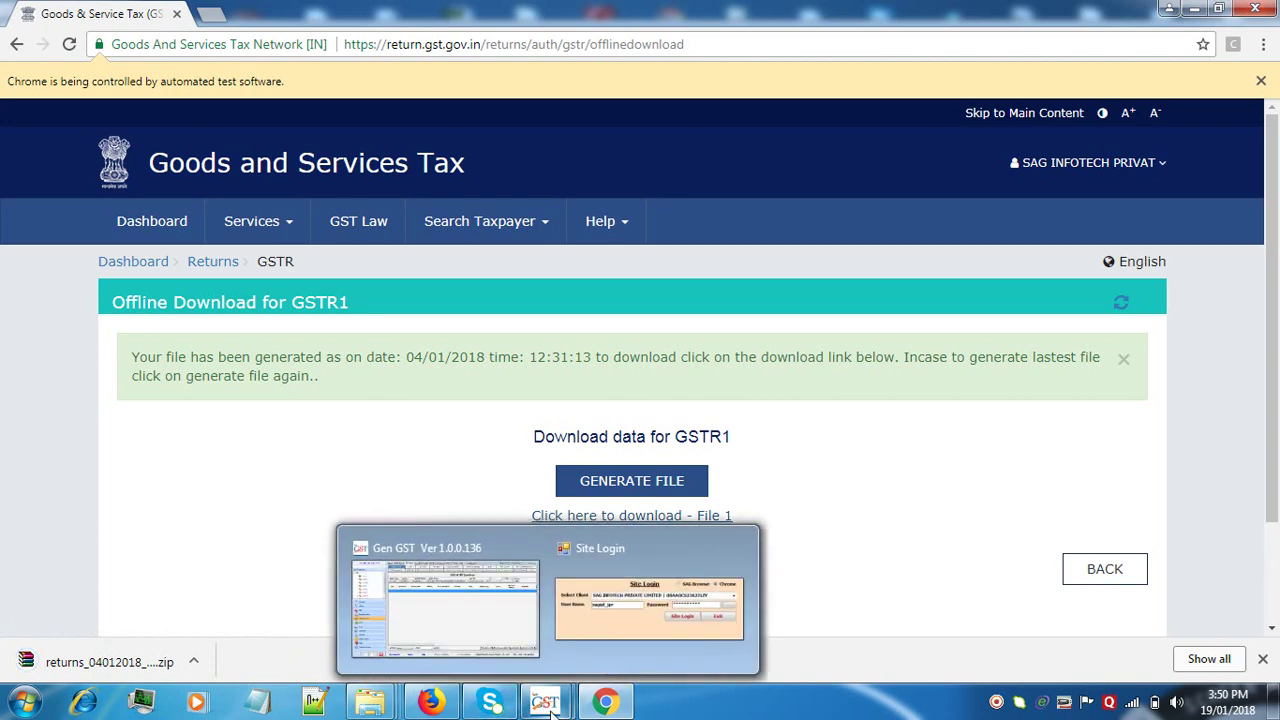
left_click(533, 643)
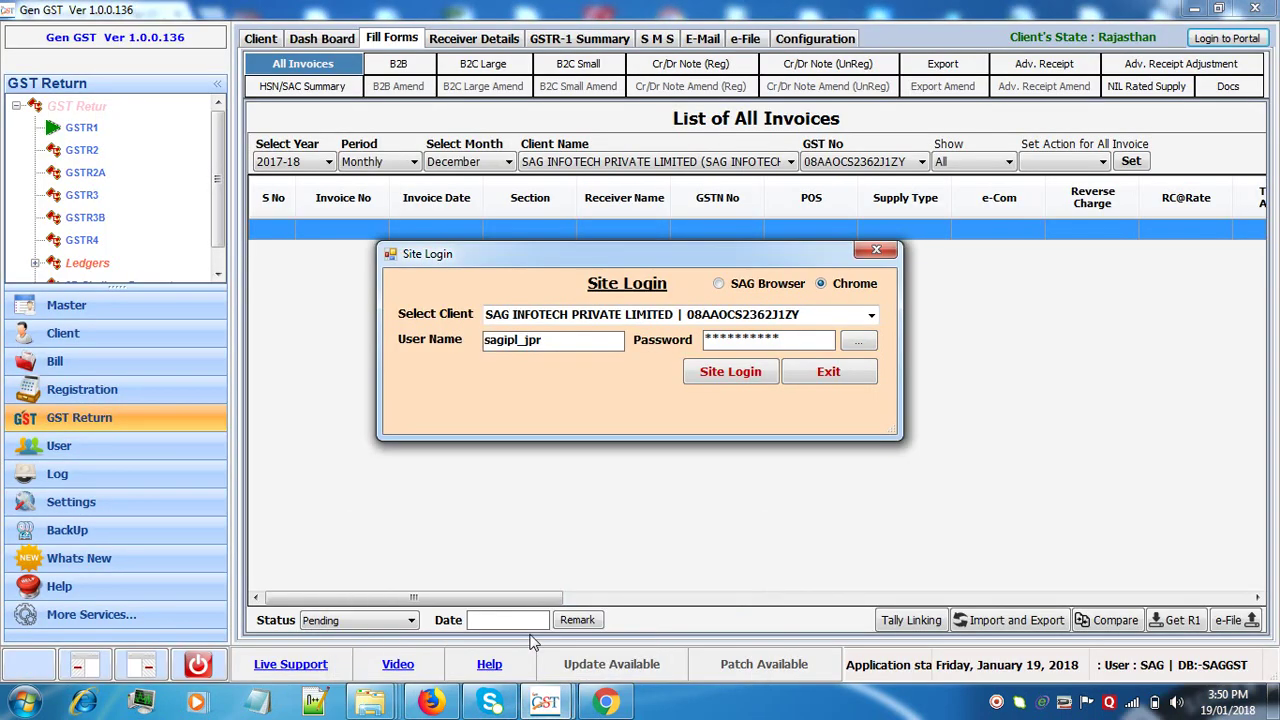
left_click(830, 374)
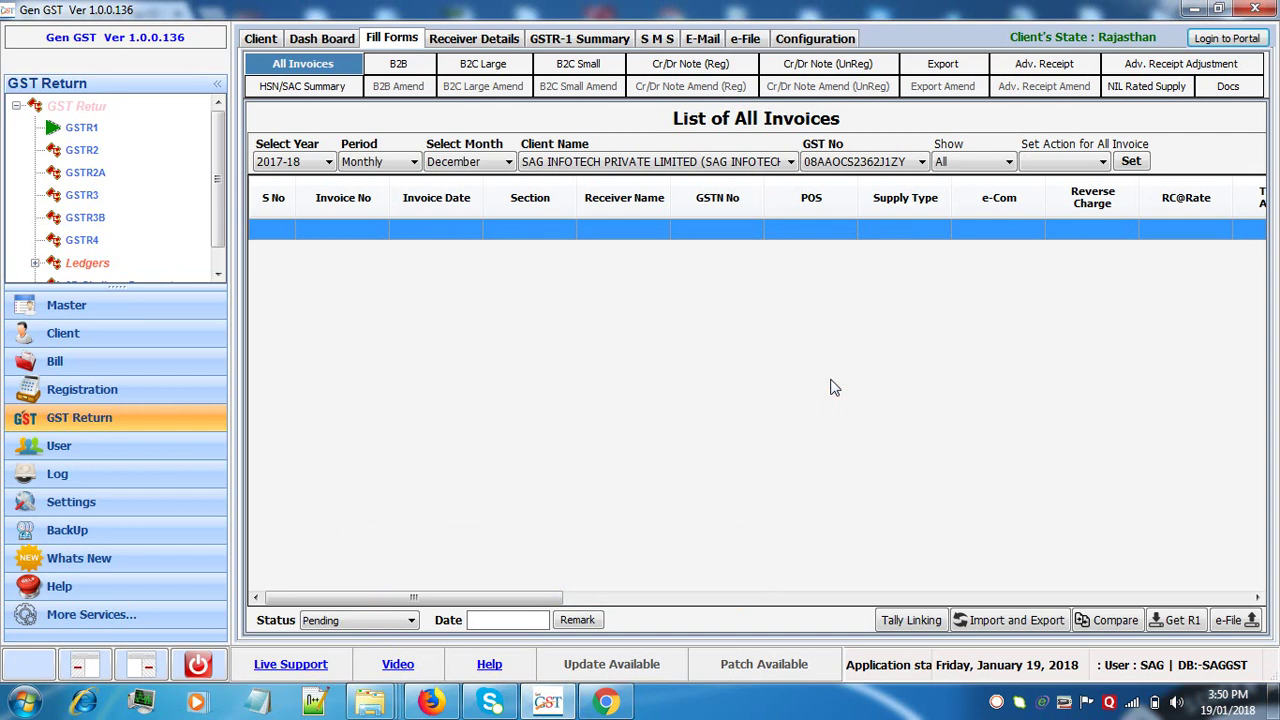
left_click(1165, 624)
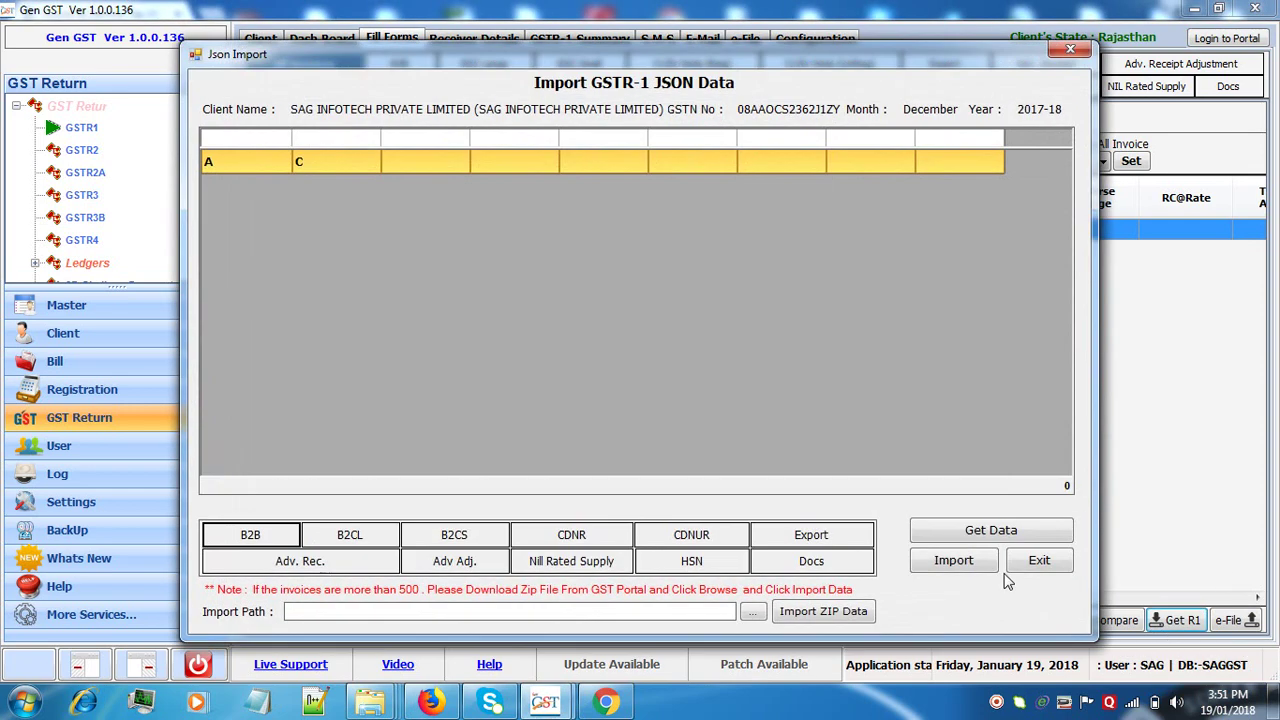
left_click(755, 612)
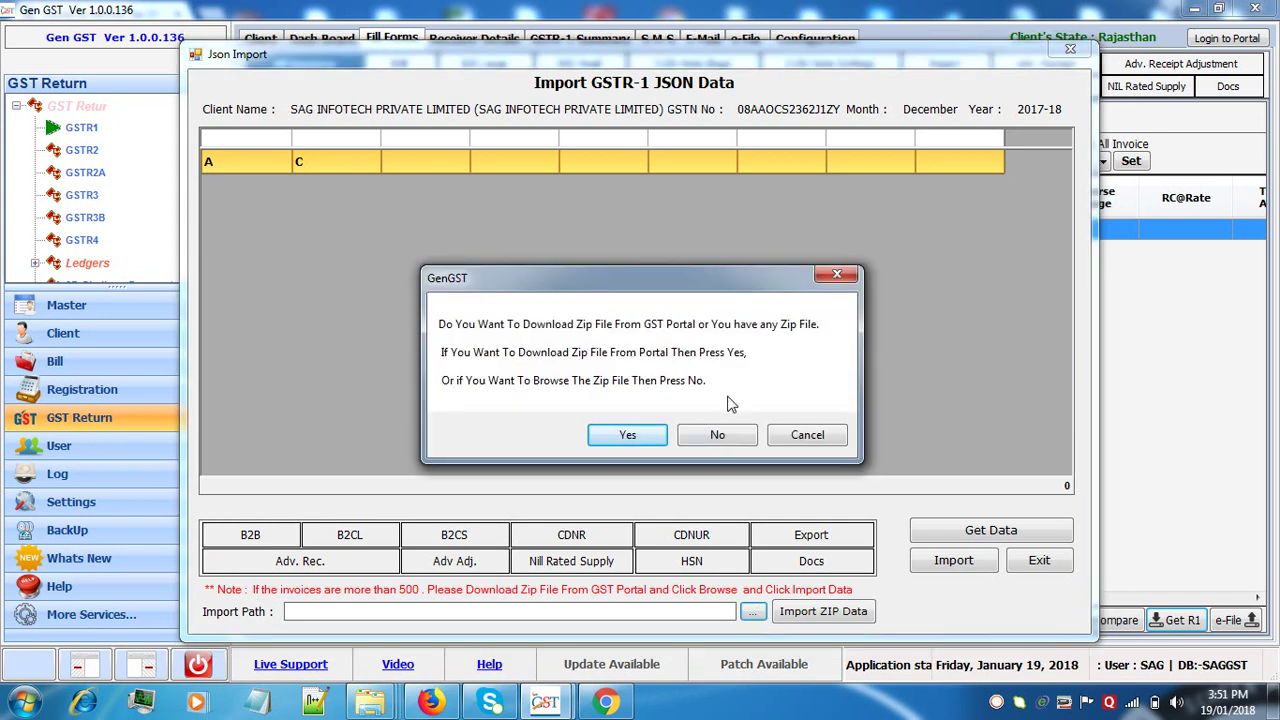
left_click(718, 436)
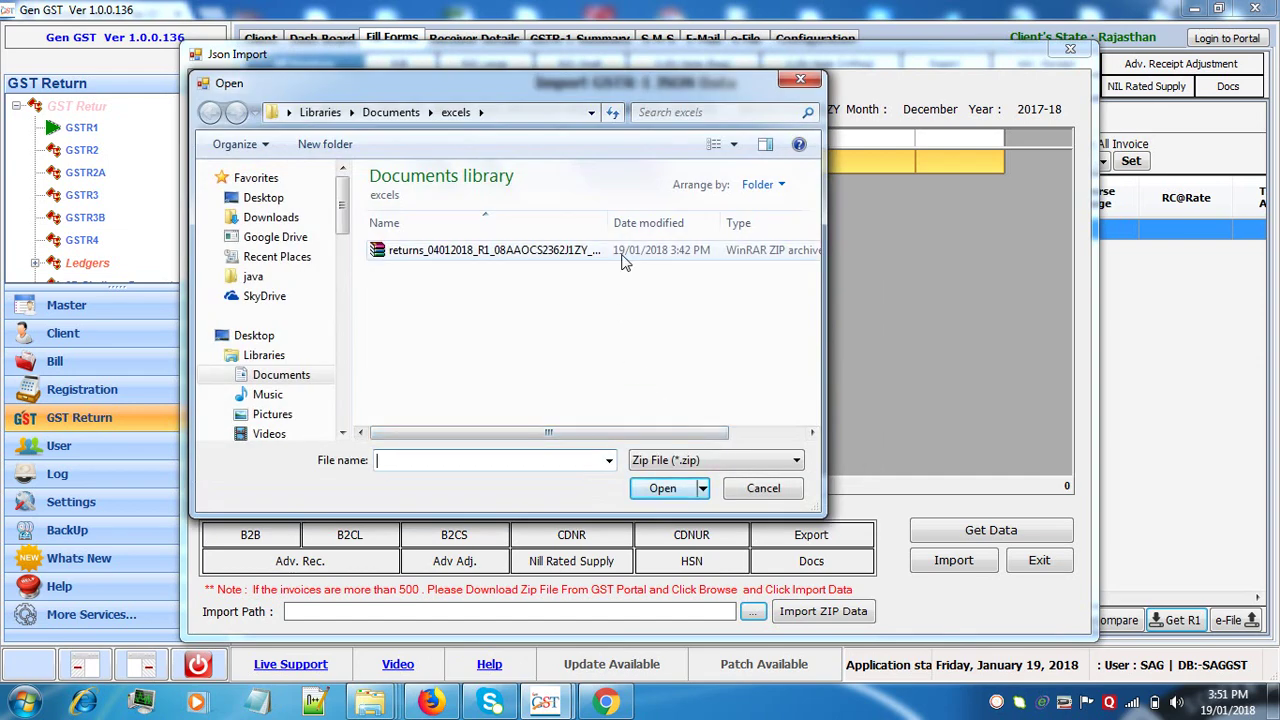
left_click(622, 256)
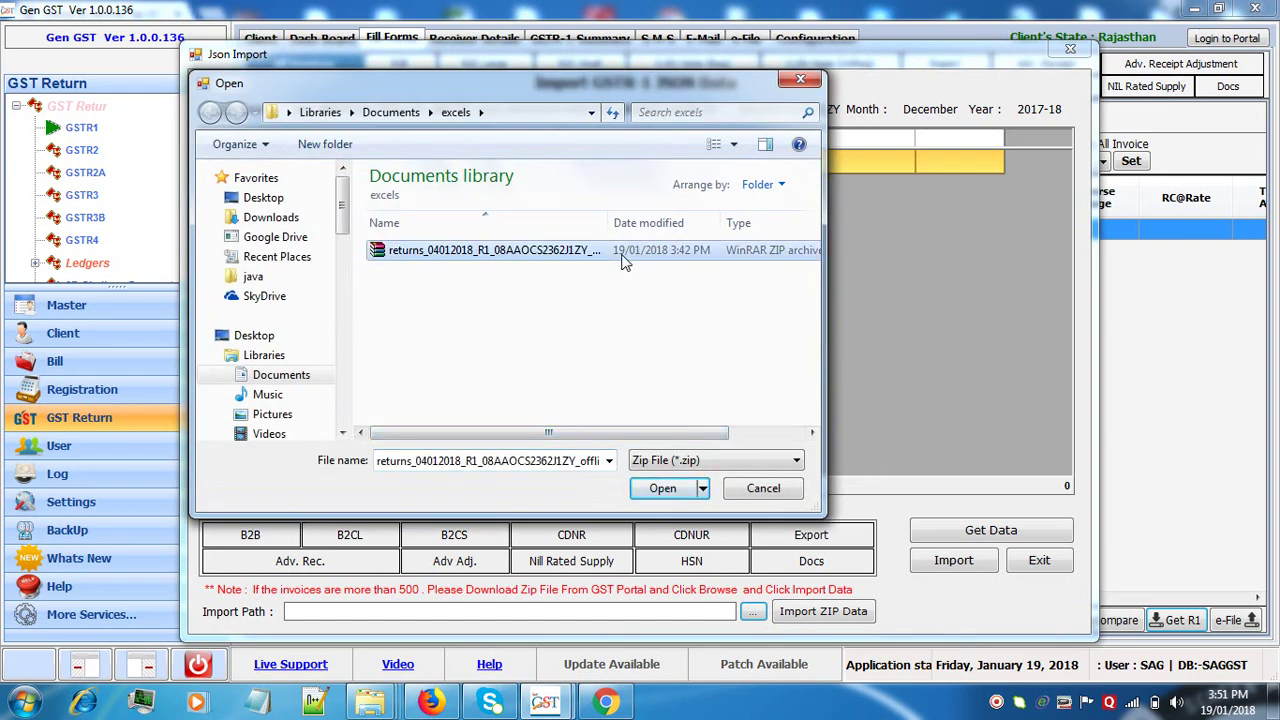
left_click(662, 489)
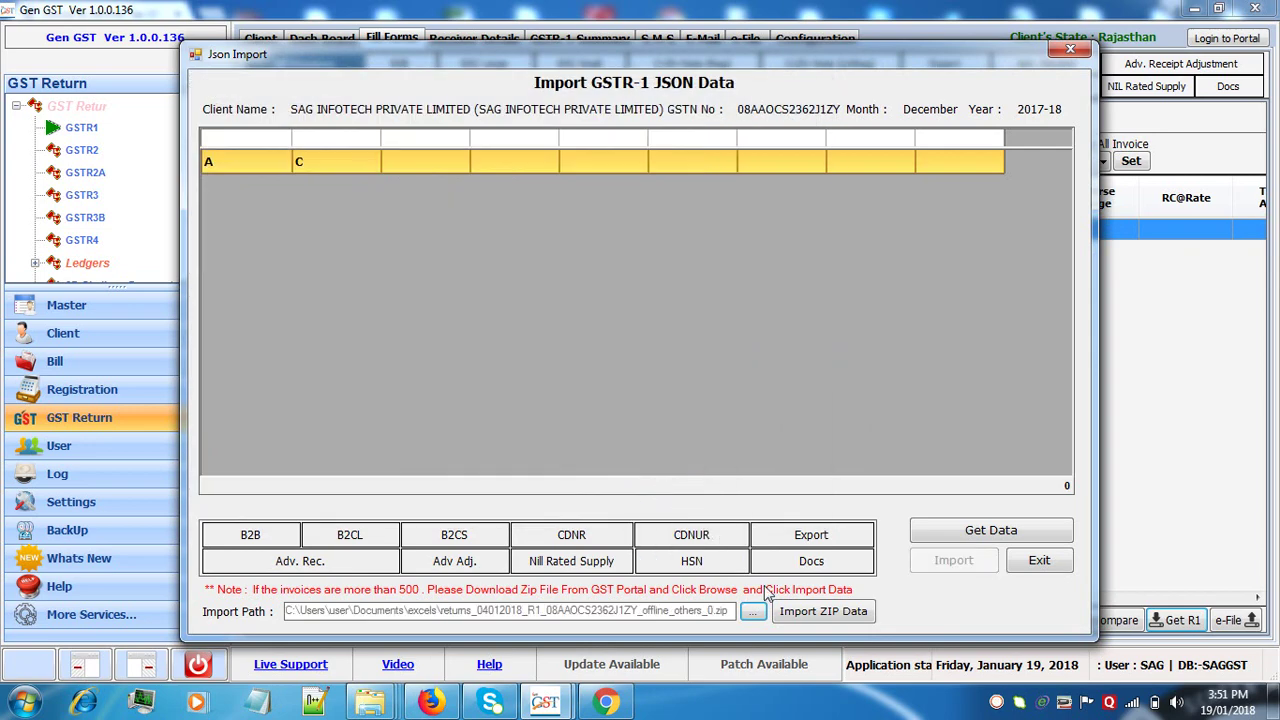
left_click(826, 615)
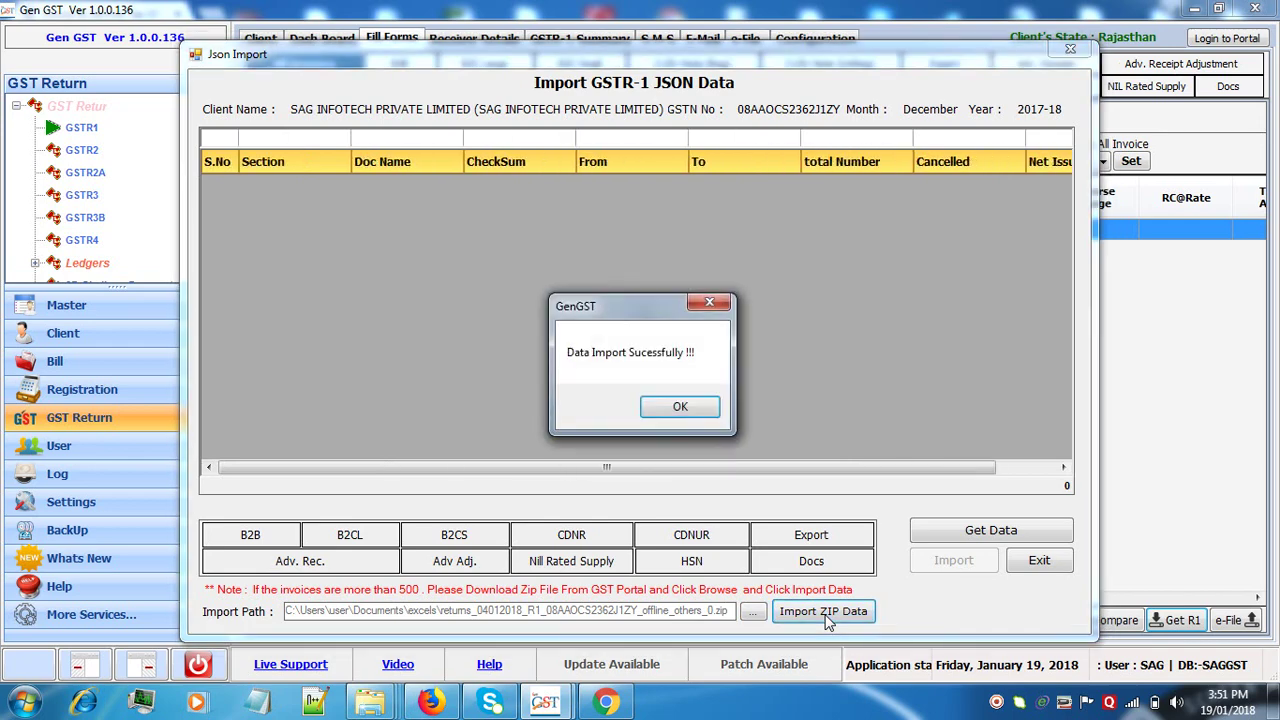
- Import the twelve B2B invoices dated 16/12/2017, deleting all existing invoices first
left_click(678, 407)
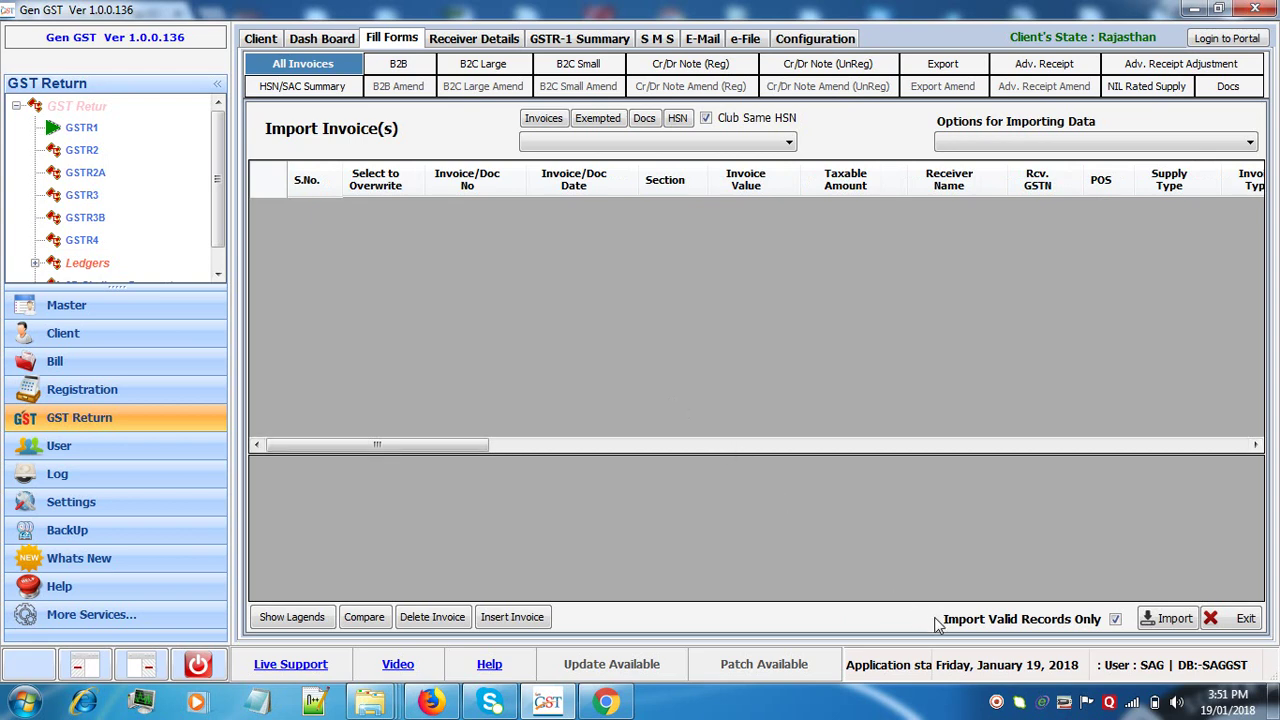
left_click(996, 703)
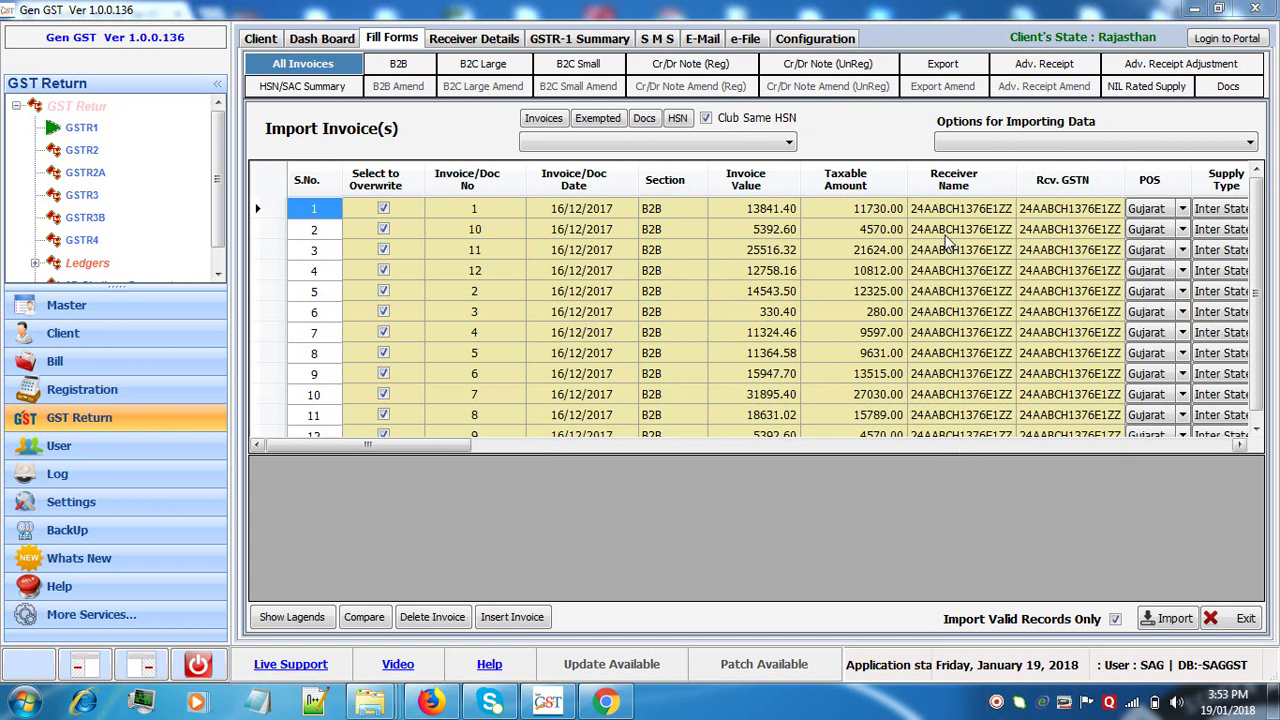
left_click(993, 145)
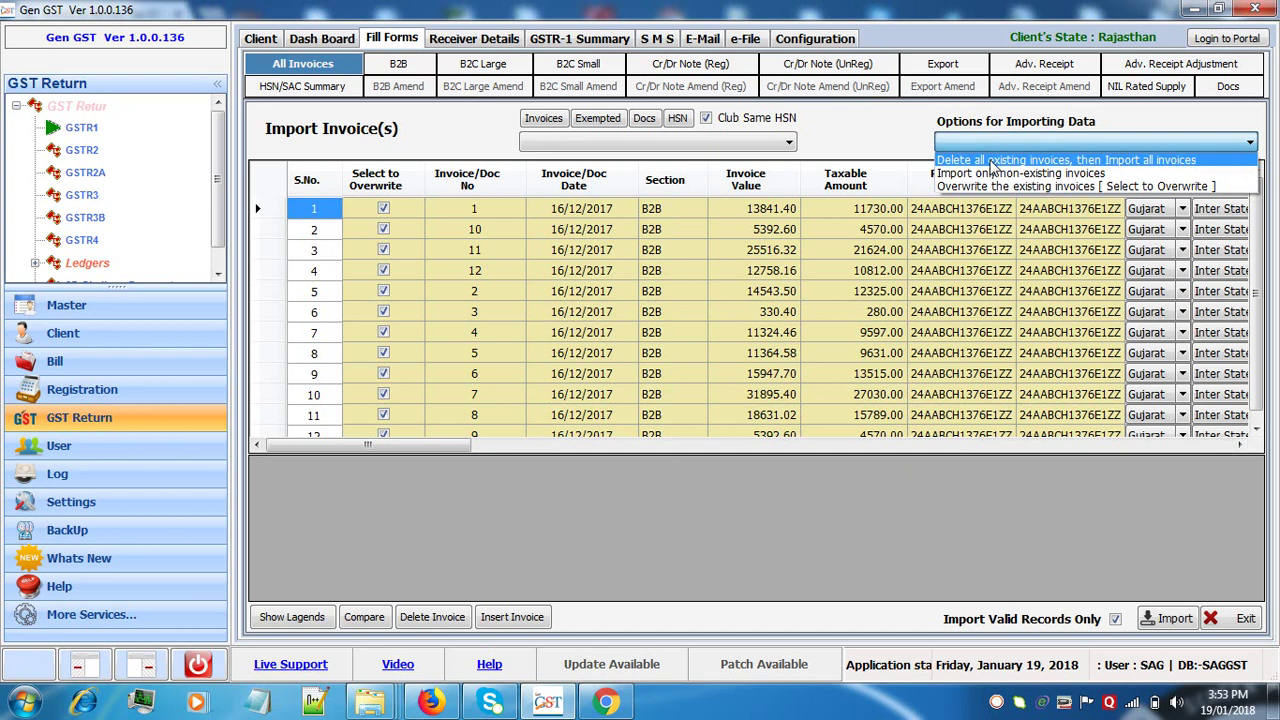
left_click(993, 163)
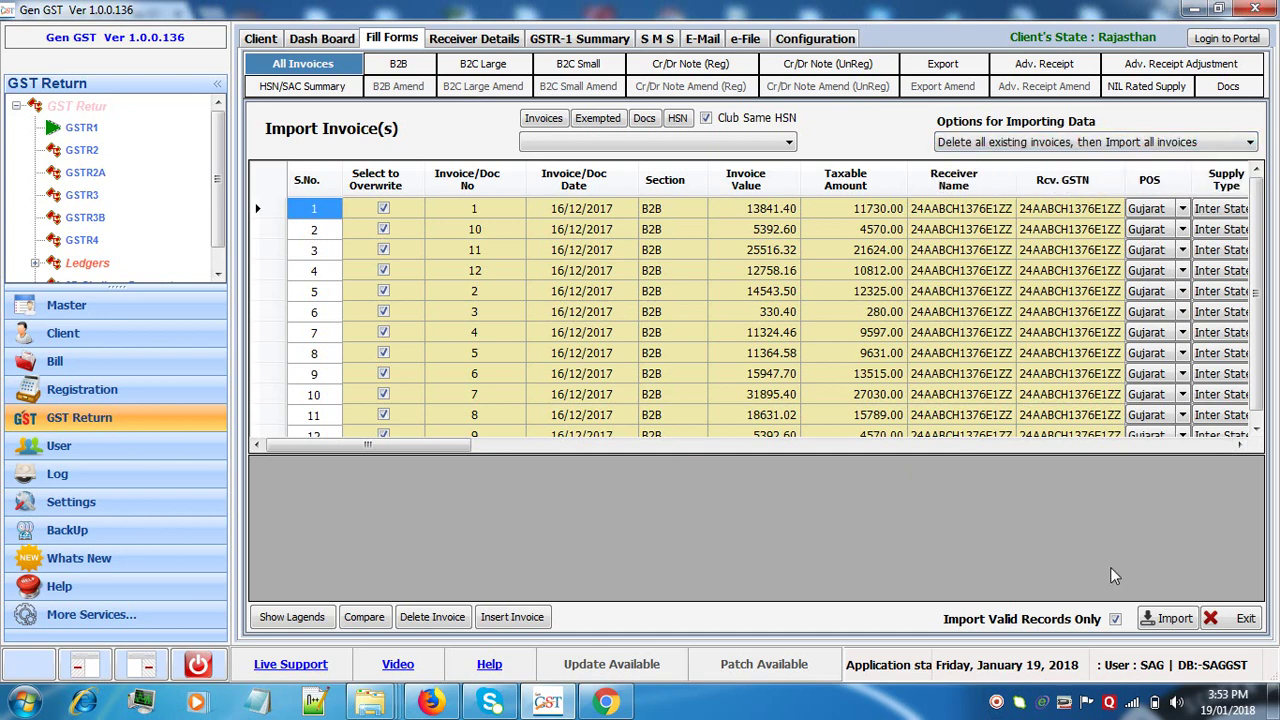
left_click(1170, 619)
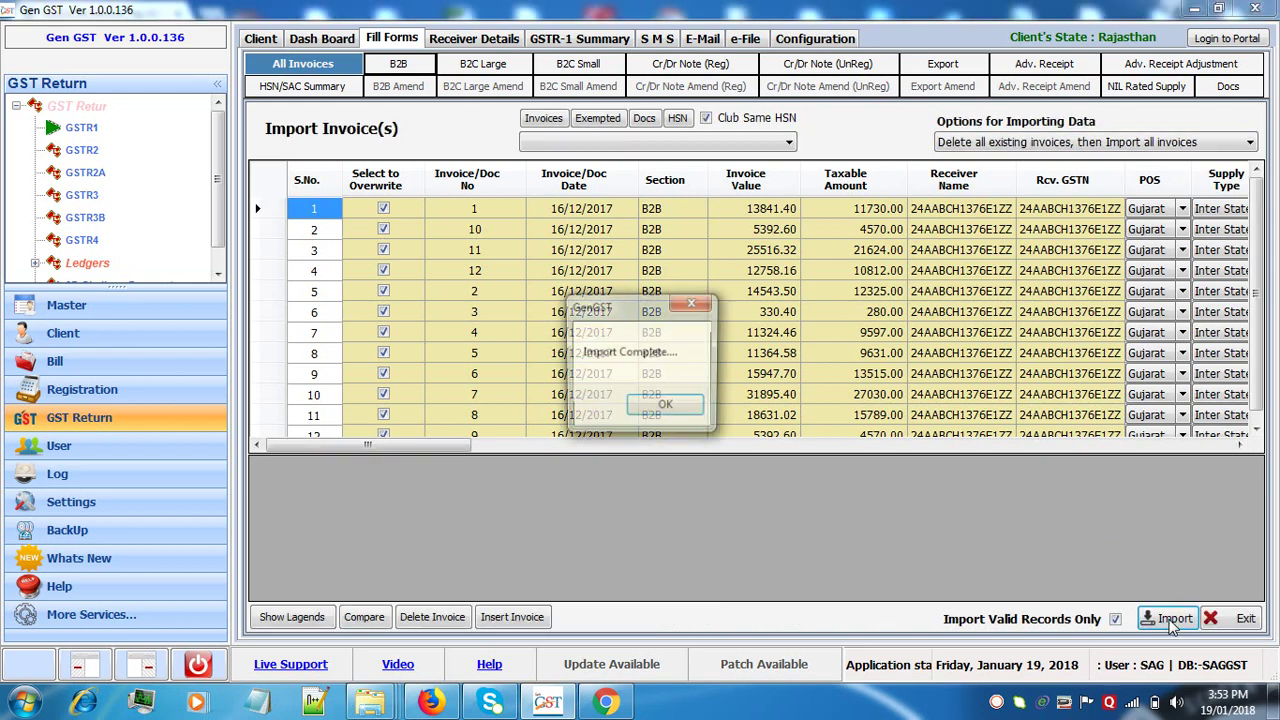
left_click(666, 408)
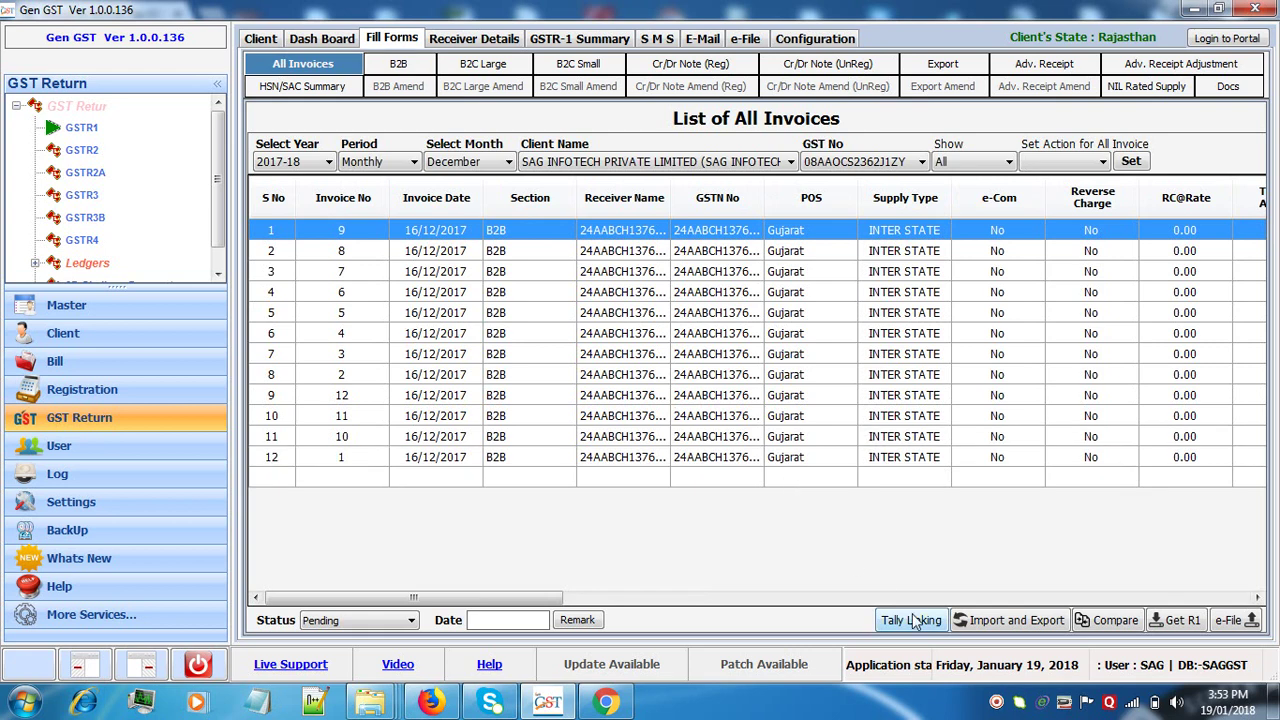
left_click(997, 703)
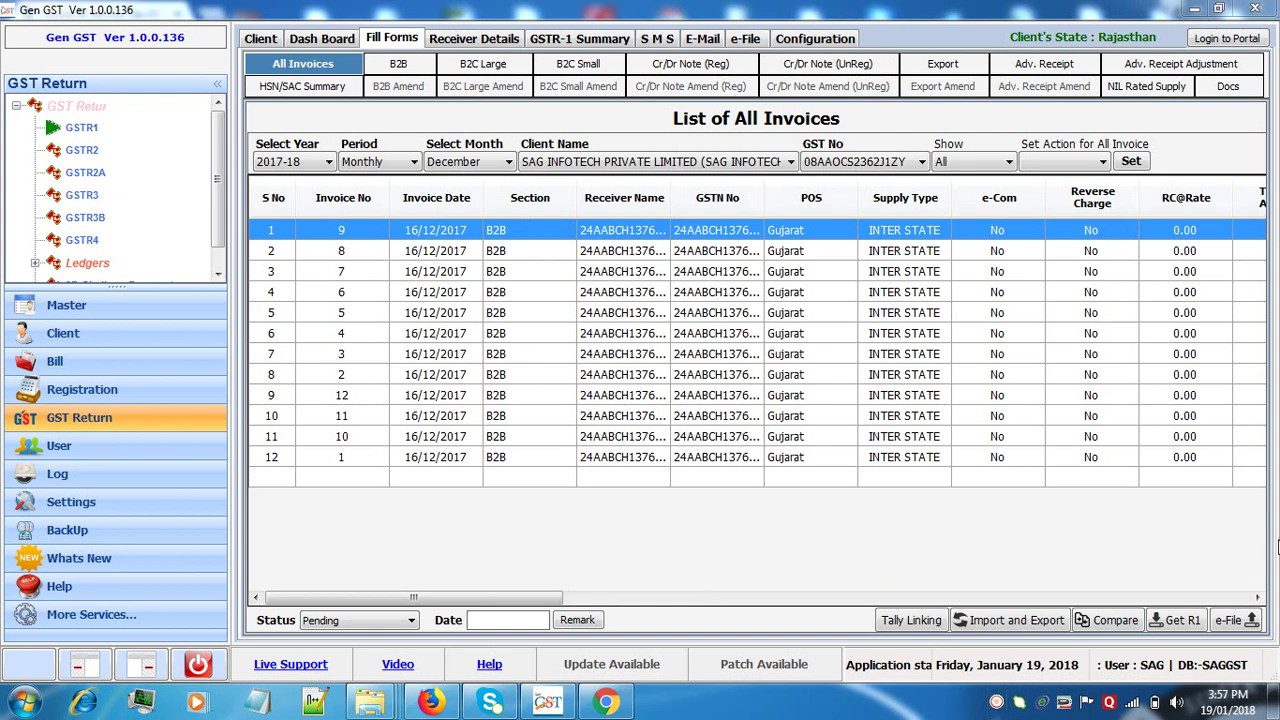
- Request a fresh December 2017-18 GSTR1 zip file from the portal using the captcha
left_click(1185, 620)
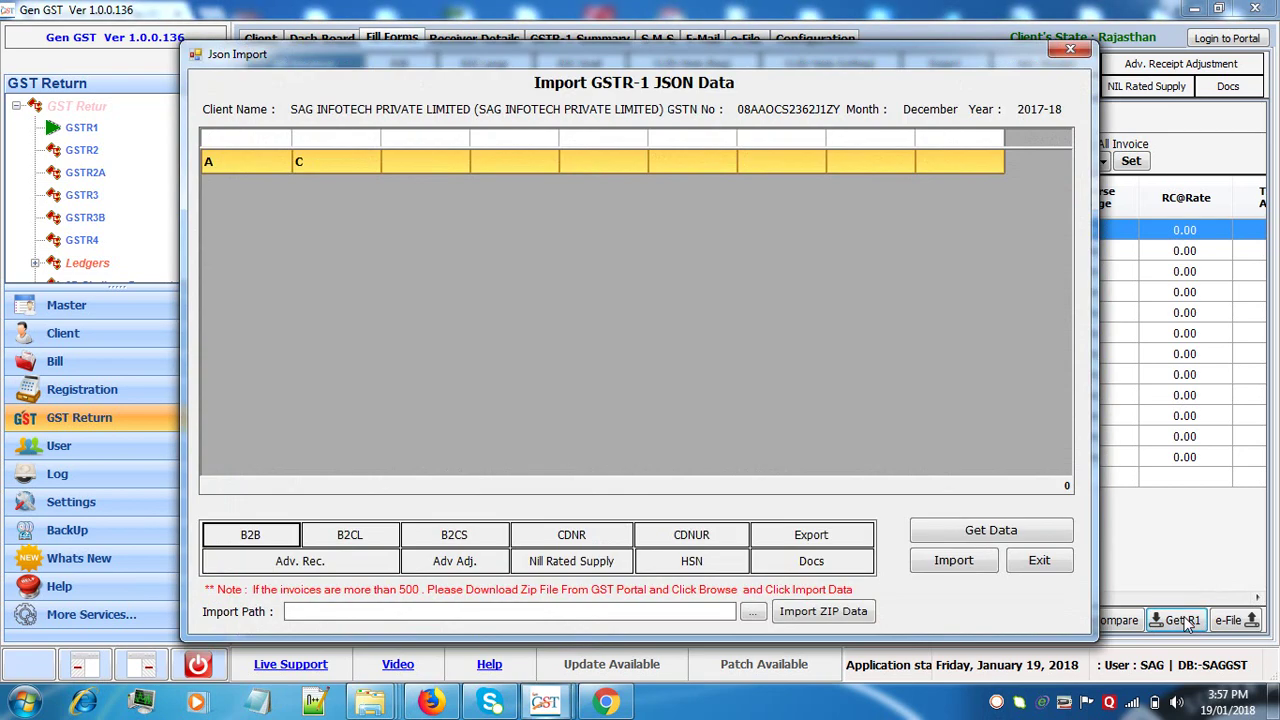
left_click(755, 612)
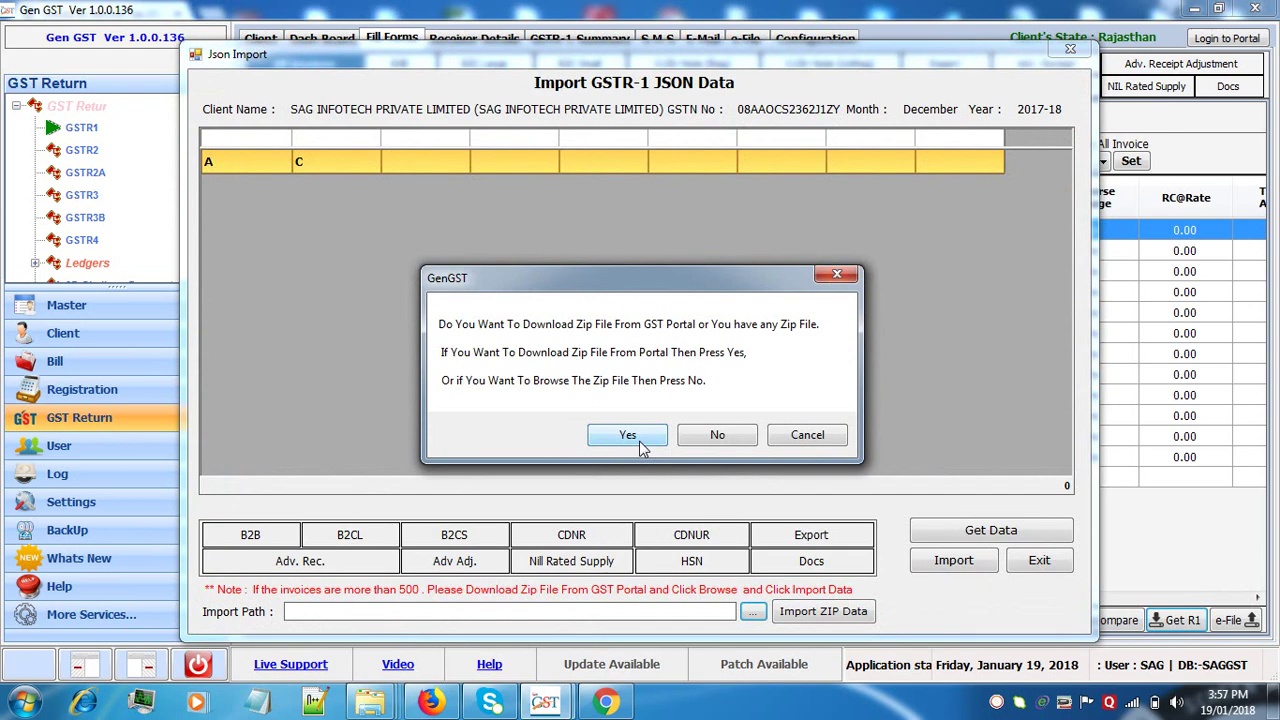
left_click(627, 436)
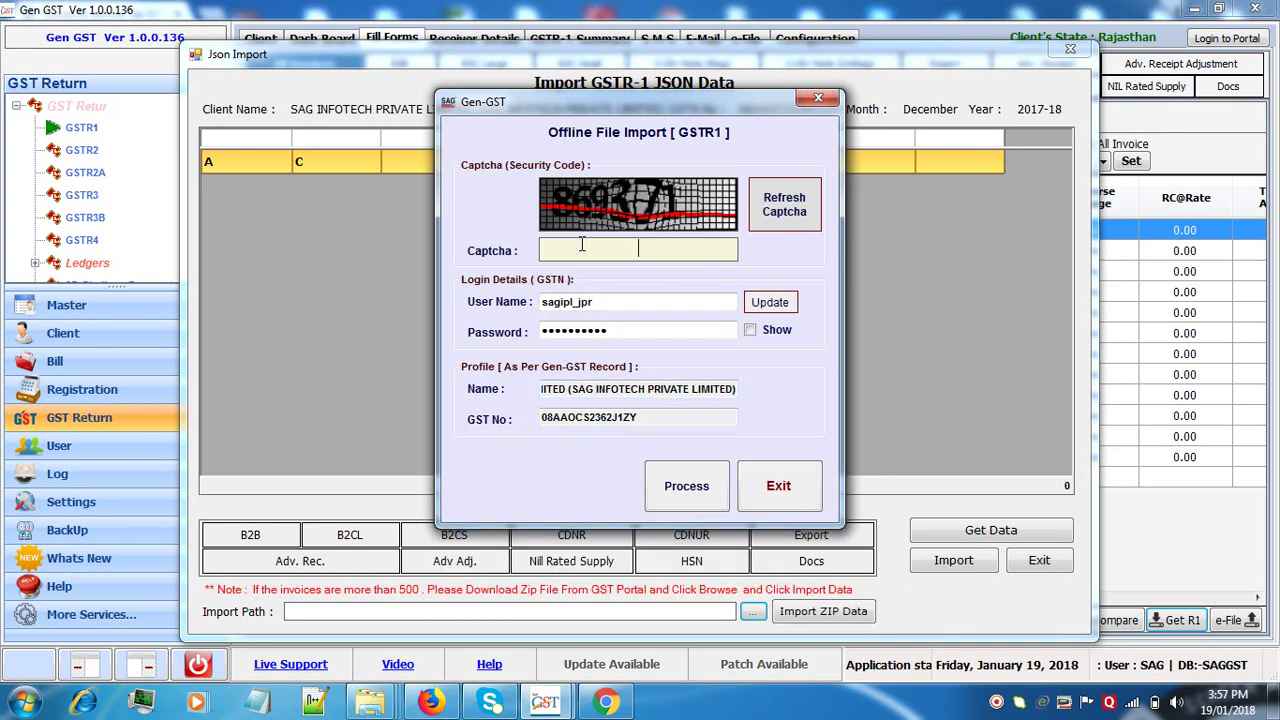
type("869371")
left_click(672, 497)
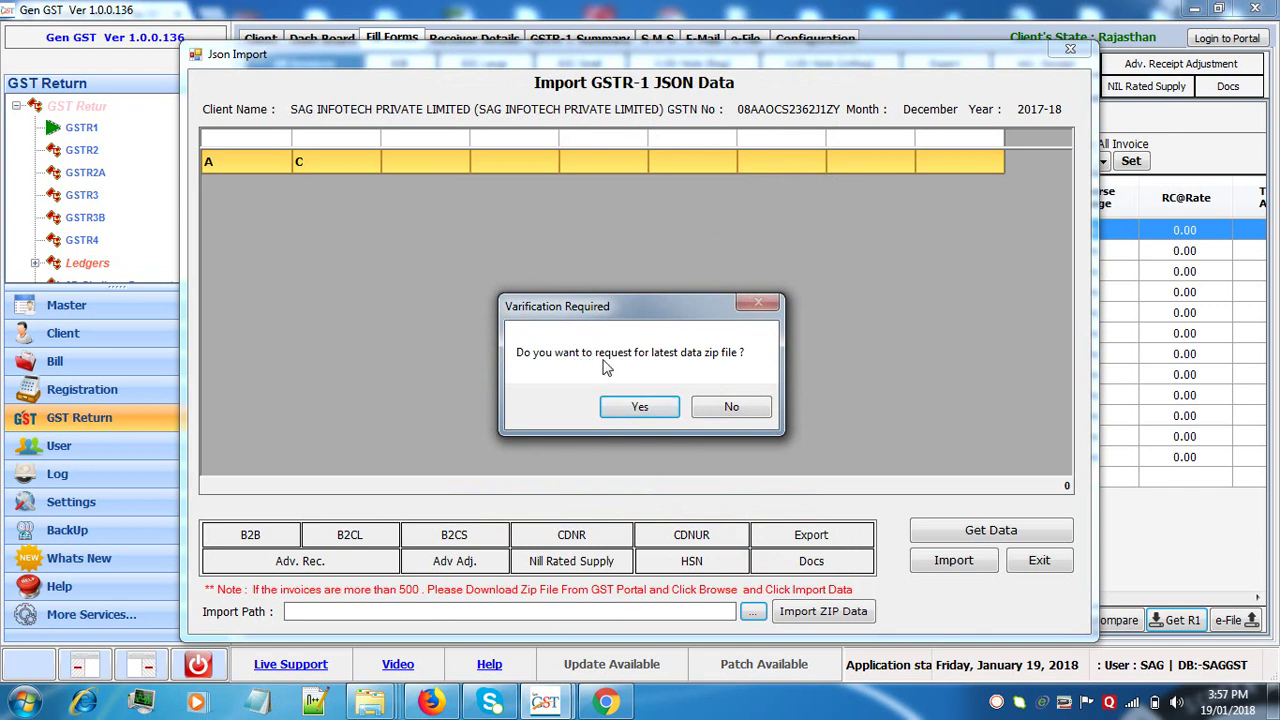
left_click(640, 410)
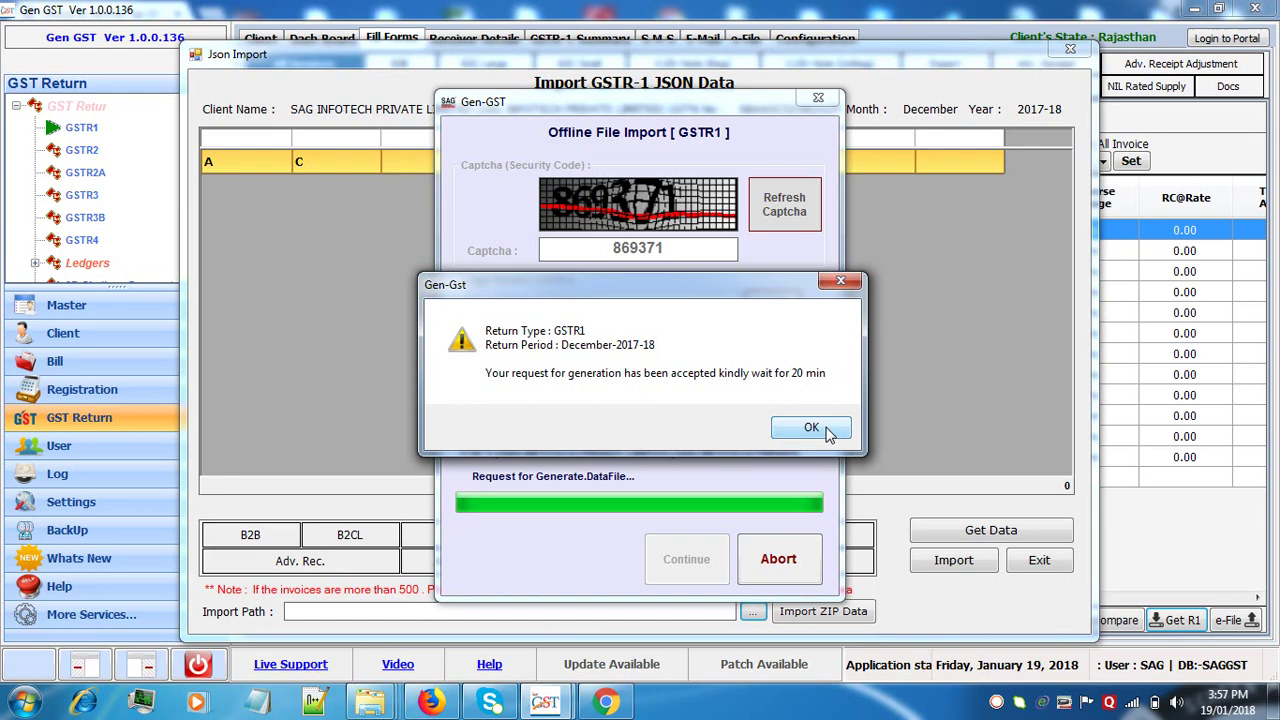
left_click(826, 429)
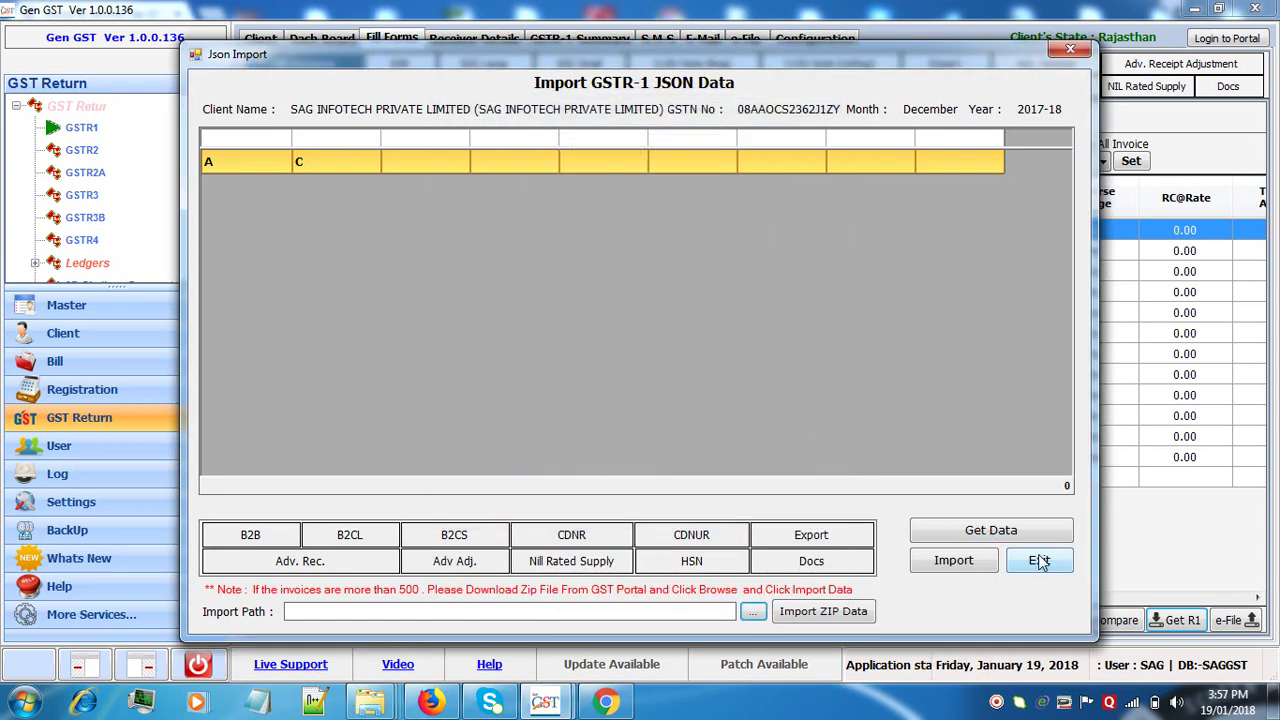
left_click(1040, 563)
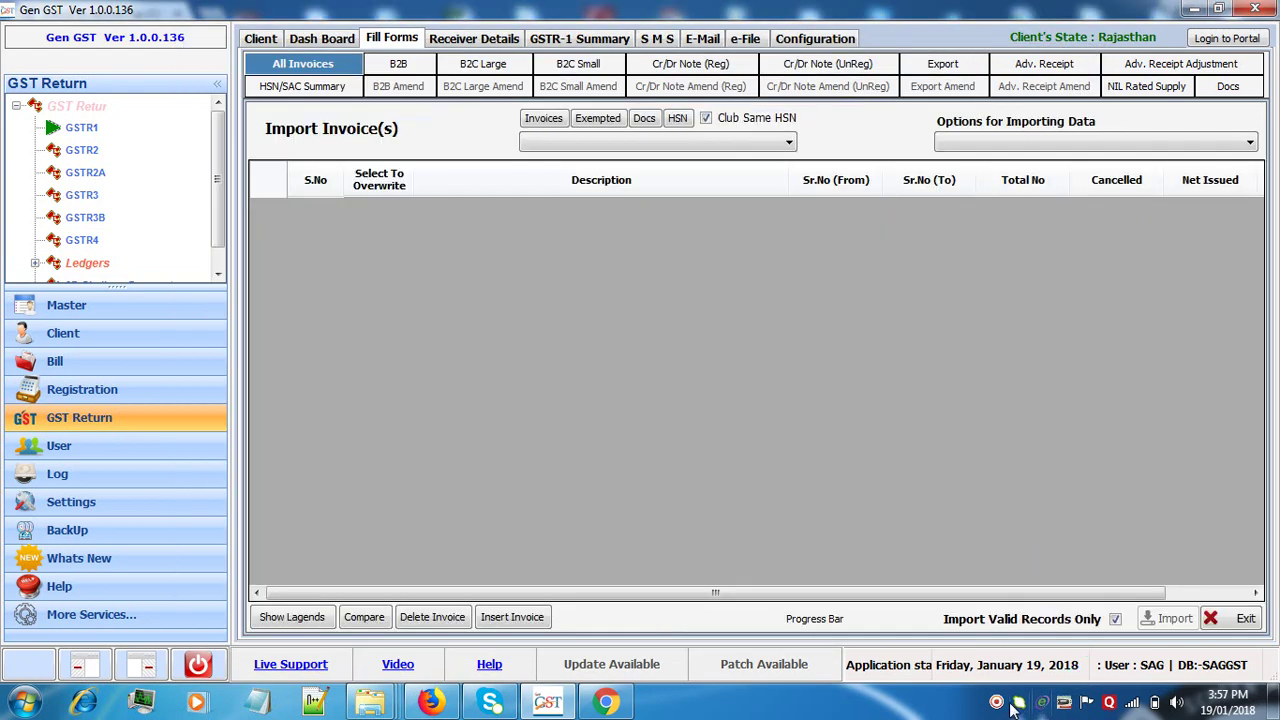